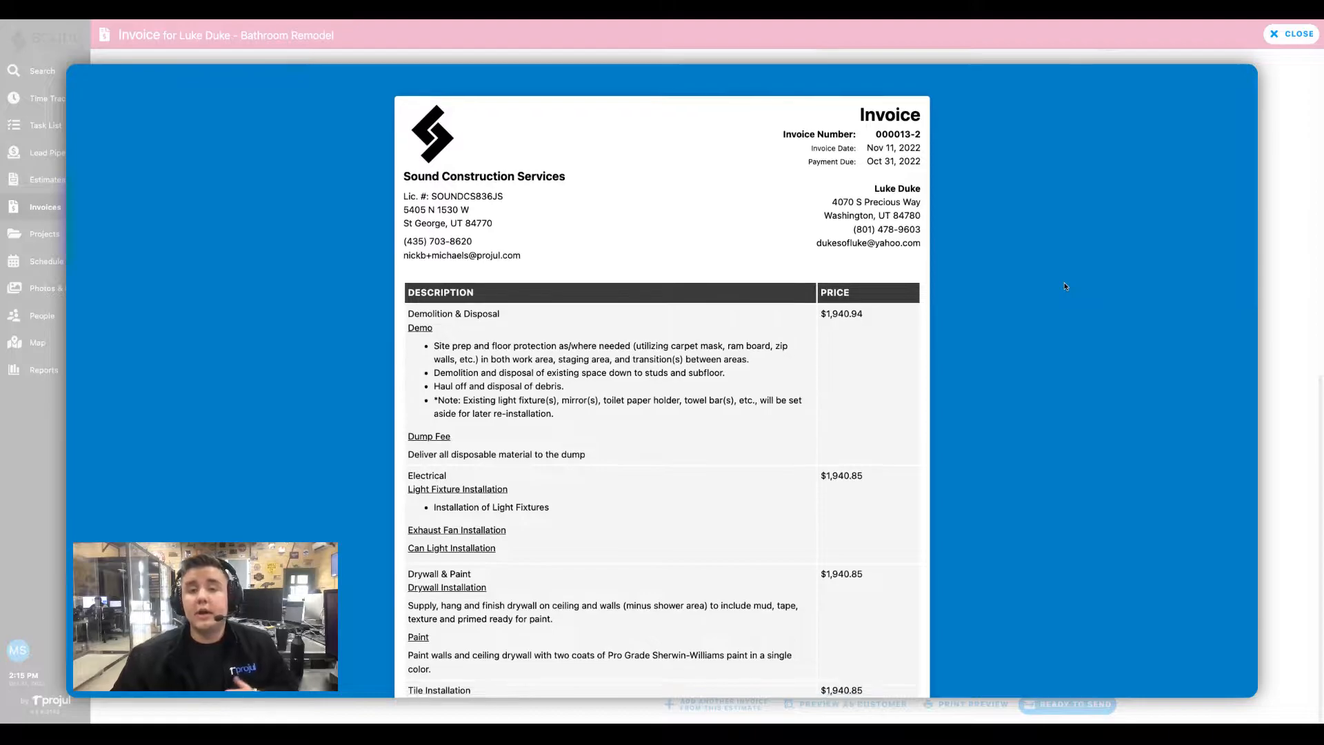
# Review the customer preview of the bathroom remodel invoice, from the line item descriptions and prices down to the amount due.
pyautogui.scroll(-3, 1066, 286)
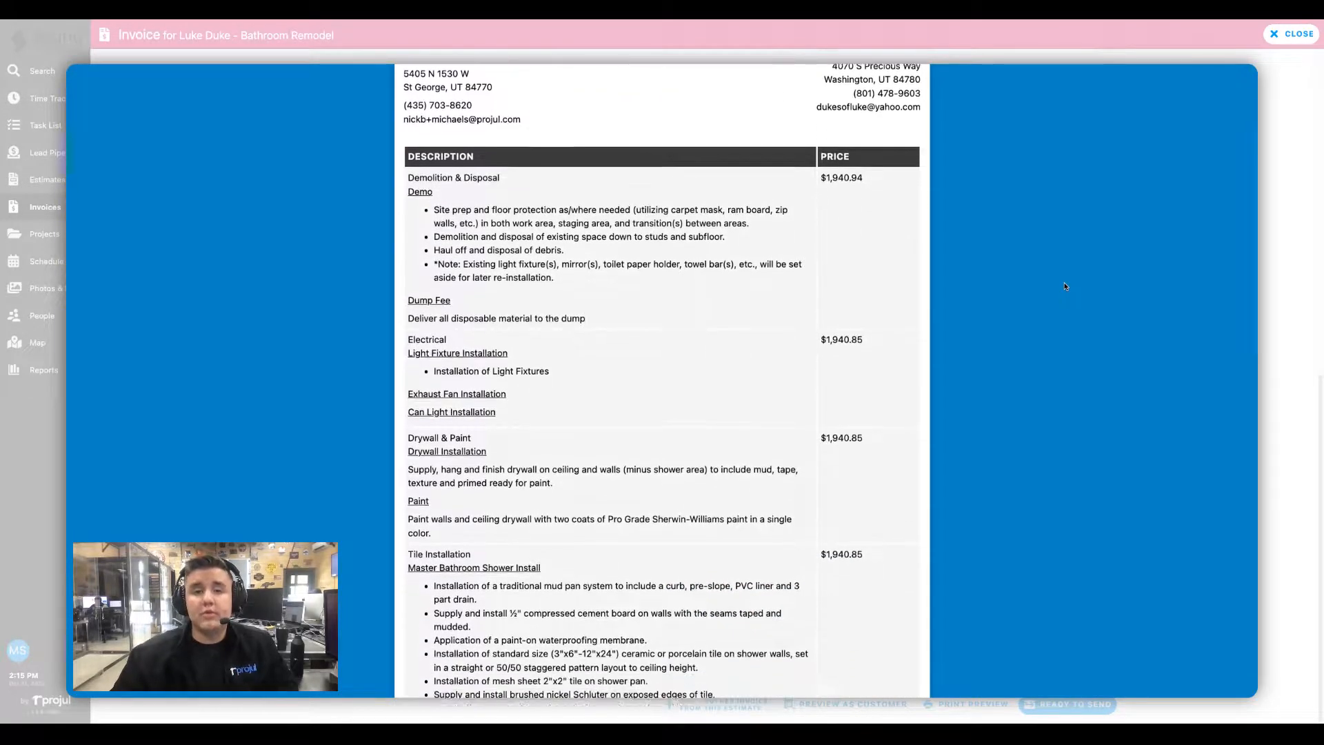
pyautogui.scroll(-3, 1066, 287)
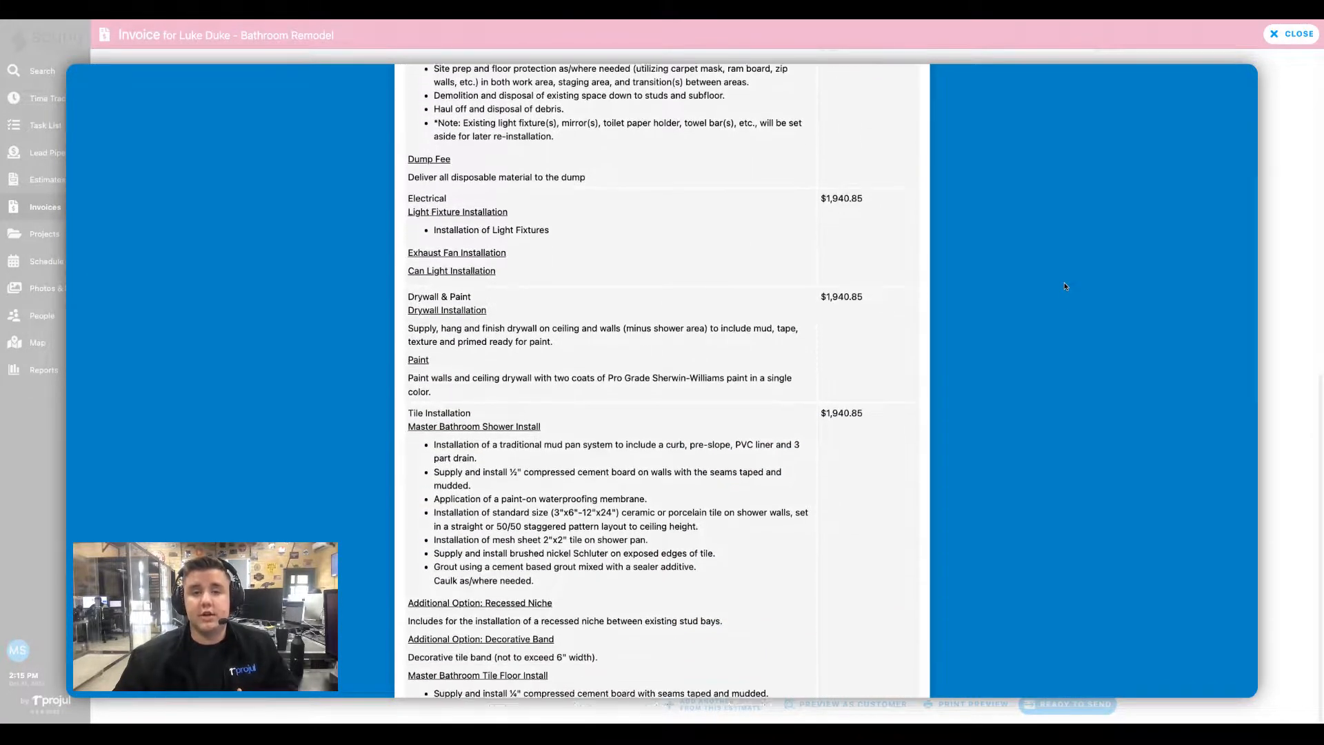
pyautogui.scroll(-3, 1065, 286)
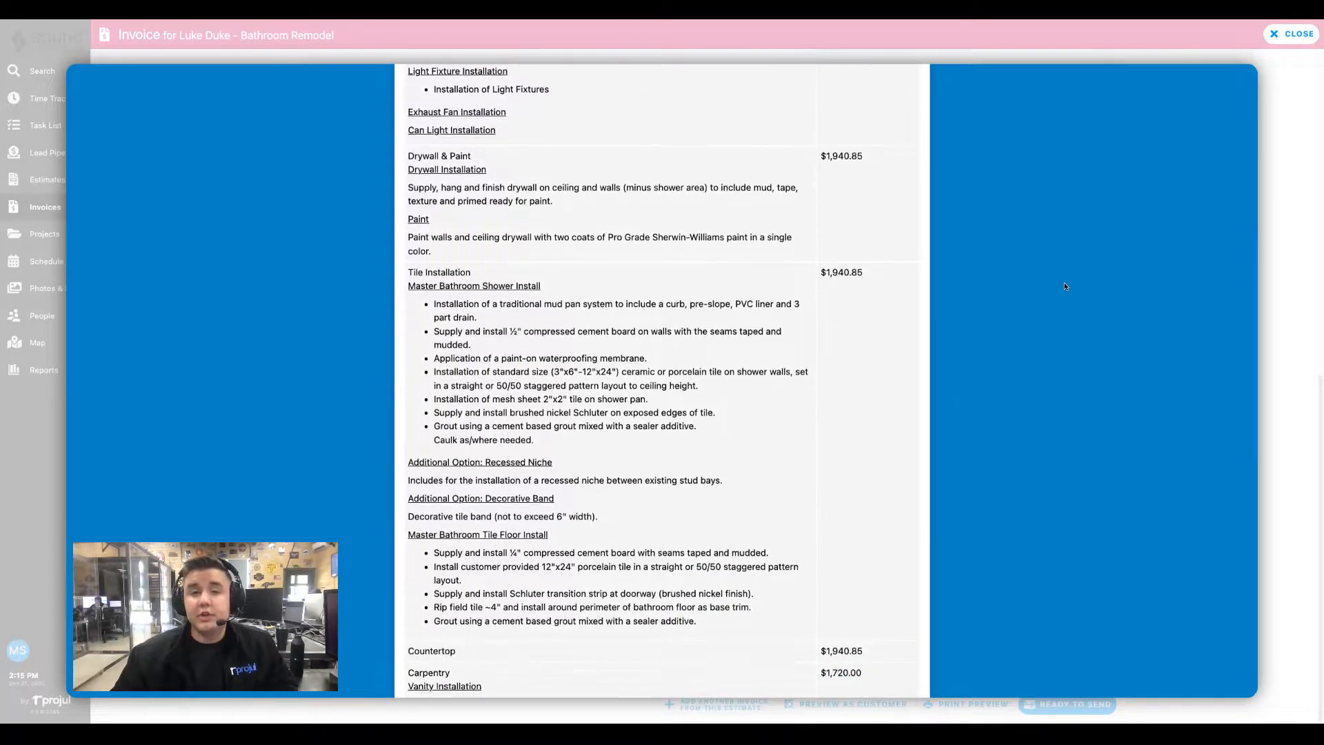
pyautogui.scroll(-3, 1066, 286)
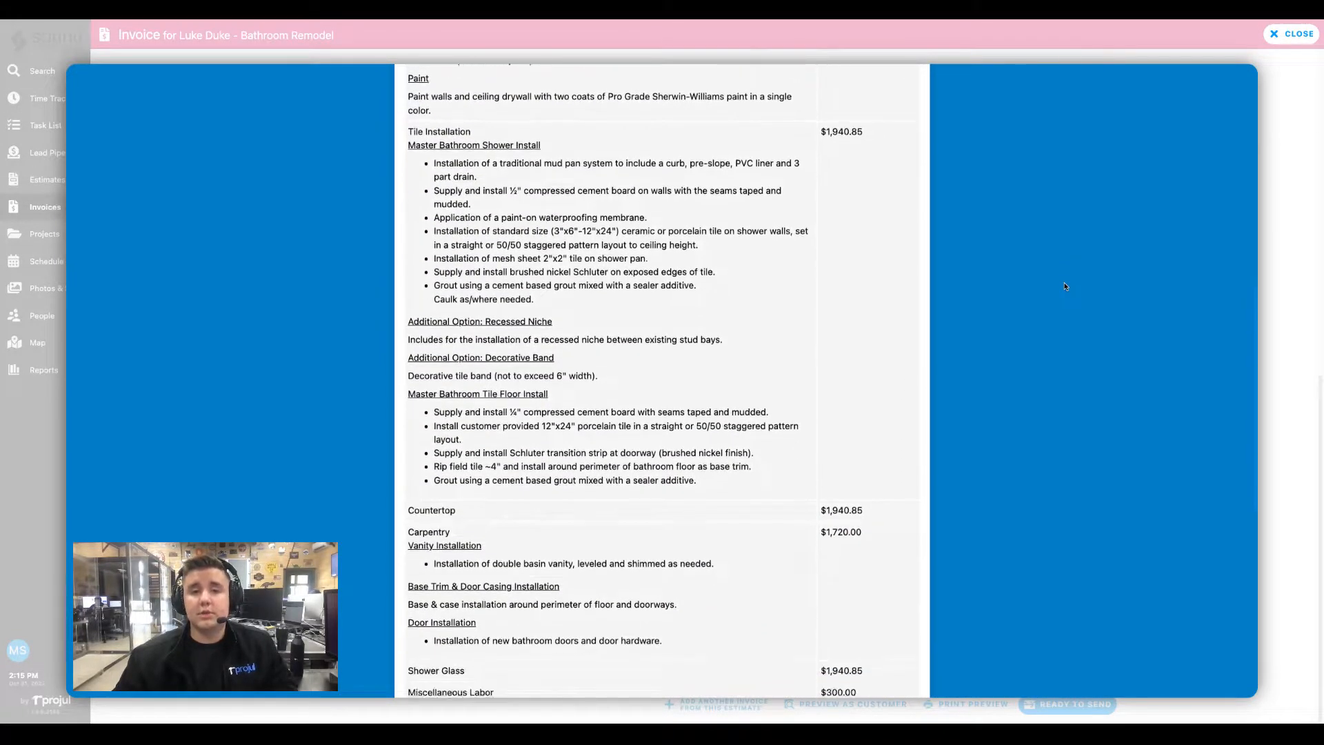
pyautogui.scroll(-3, 1066, 286)
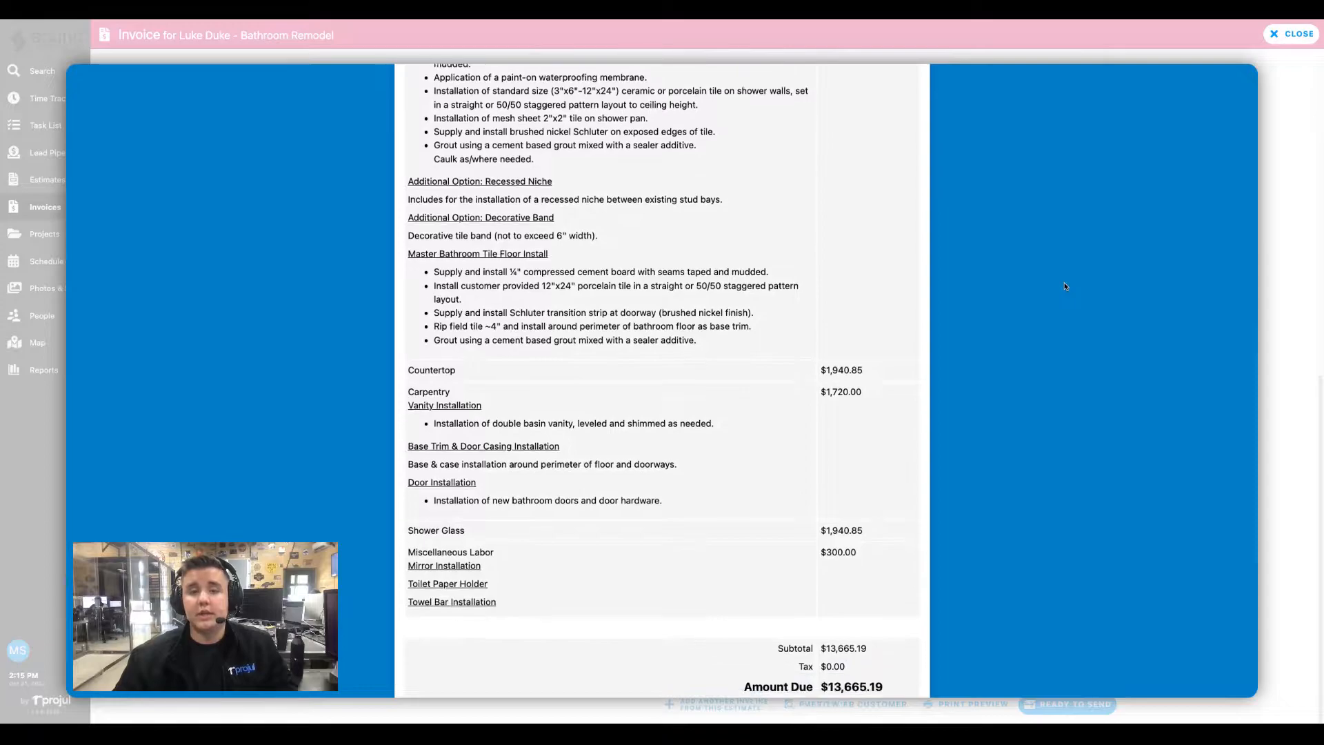
pyautogui.scroll(-1, 1065, 286)
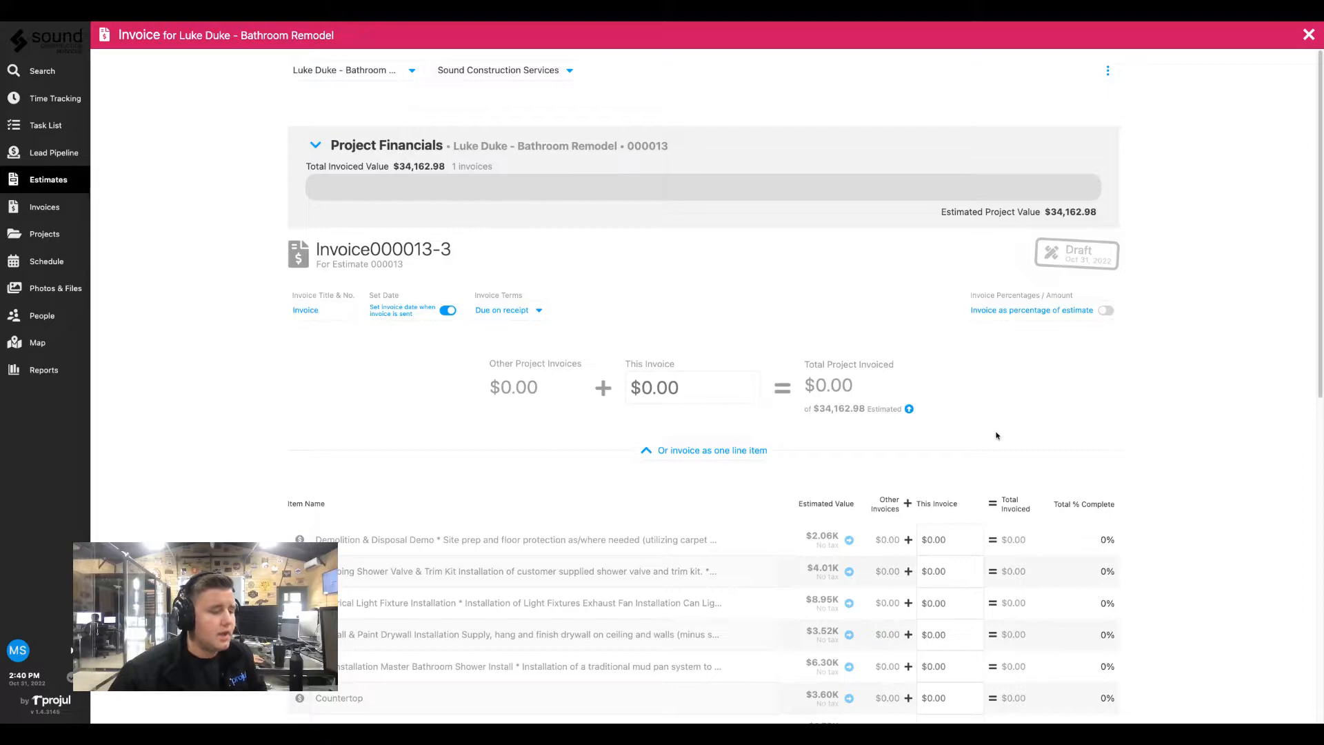
# Switch the draft invoice to a percentage of the estimate and bill 40% on this invoice.
pyautogui.scroll(-1, 869, 427)
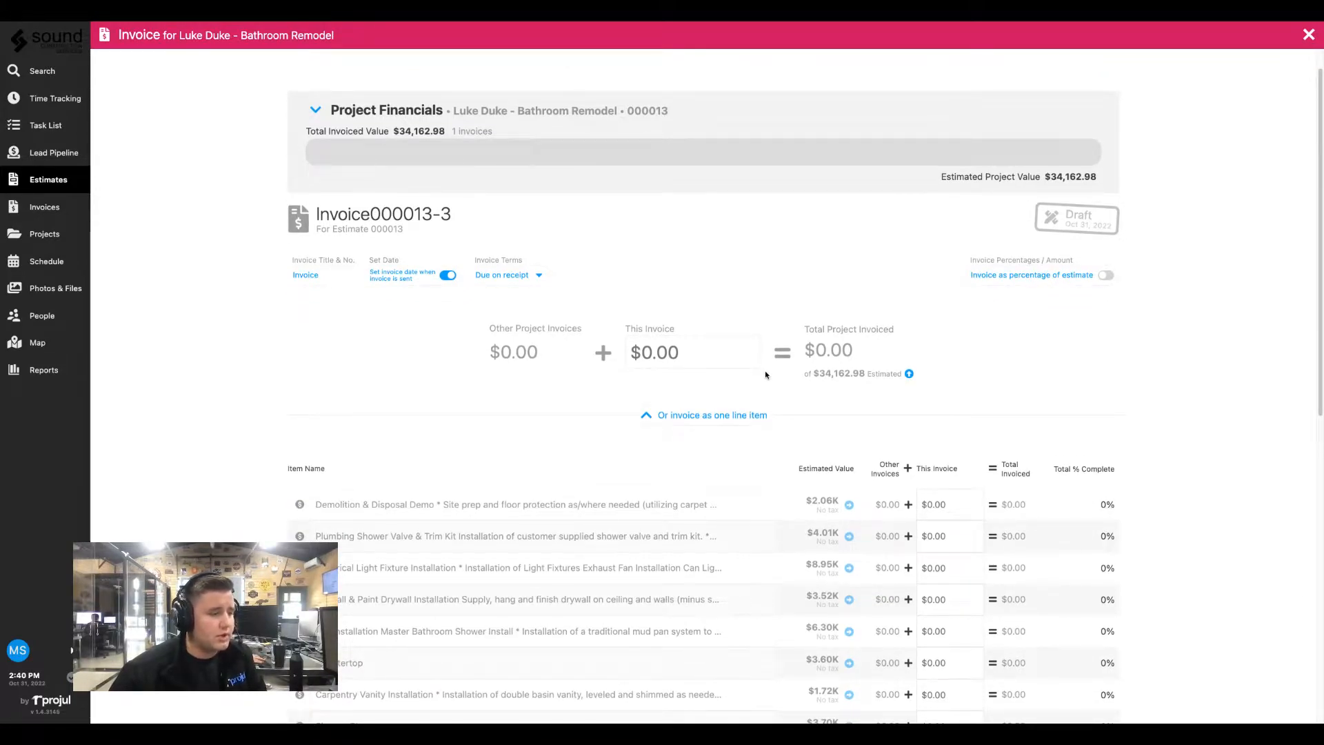
pyautogui.scroll(-1, 906, 410)
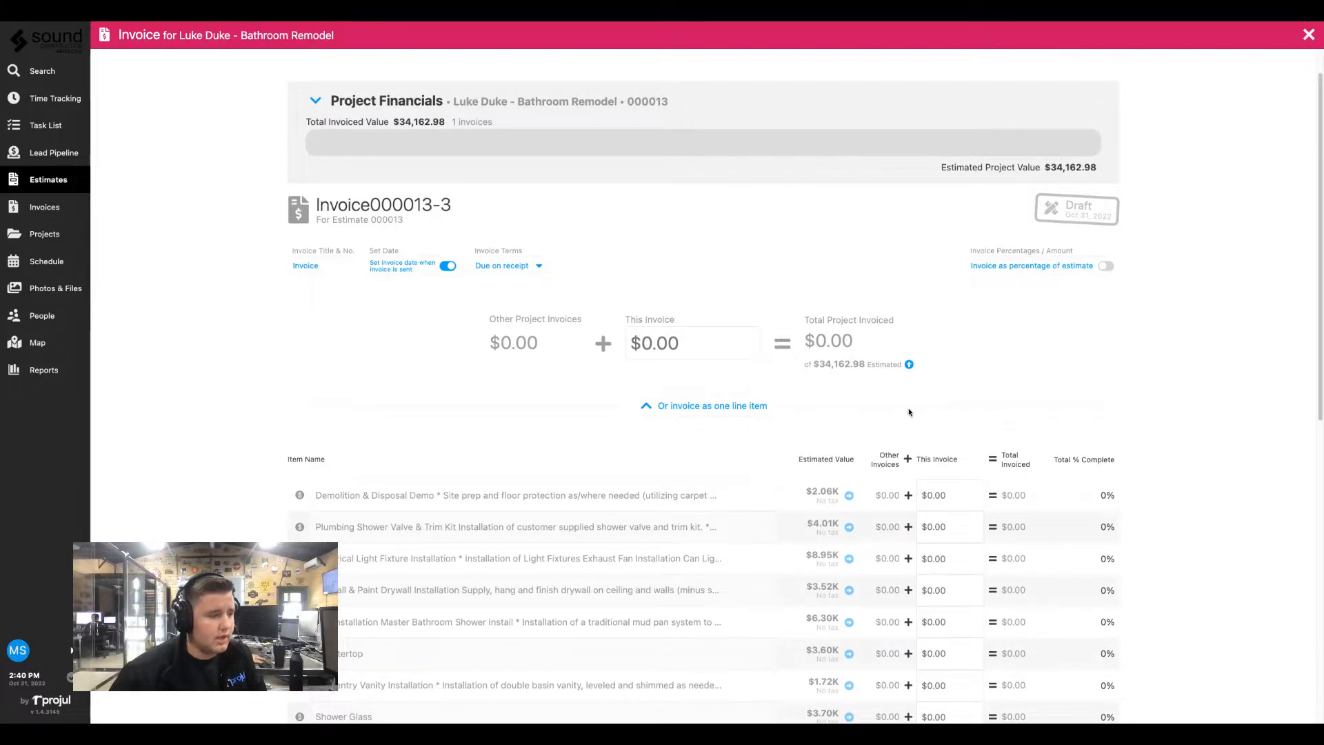
pyautogui.click(1107, 267)
pyautogui.click(692, 346)
pyautogui.write('40')
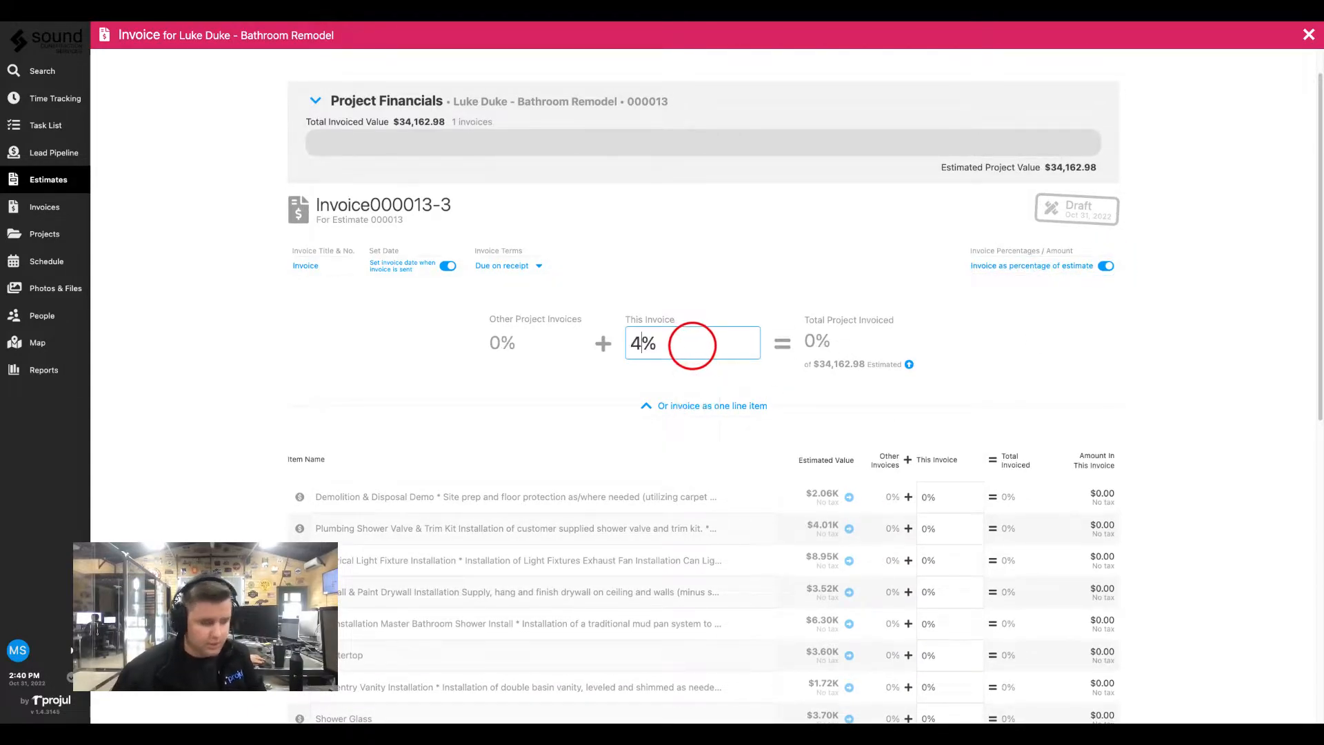
pyautogui.click(945, 342)
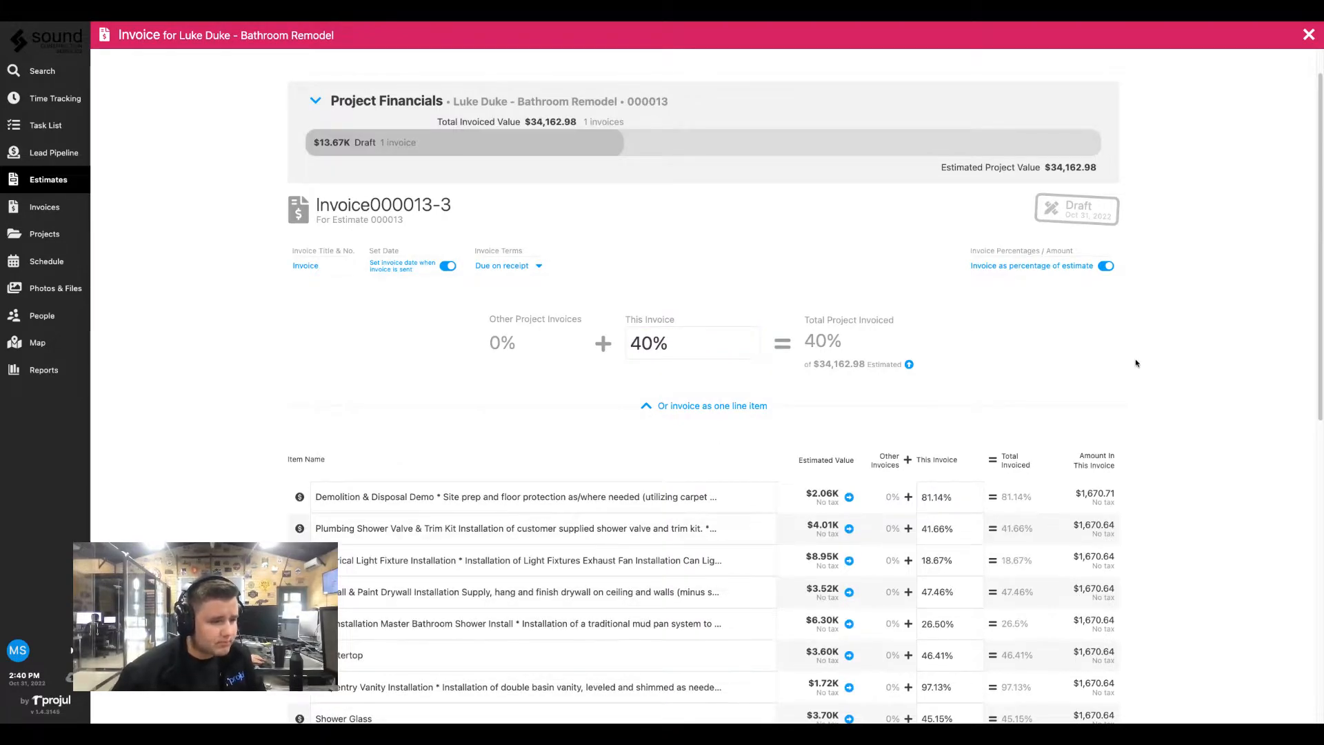
# Preview the invoice as the customer, check its line item descriptions and prices, and close the preview.
pyautogui.scroll(-3, 1190, 371)
pyautogui.scroll(-8, 1200, 383)
pyautogui.click(855, 703)
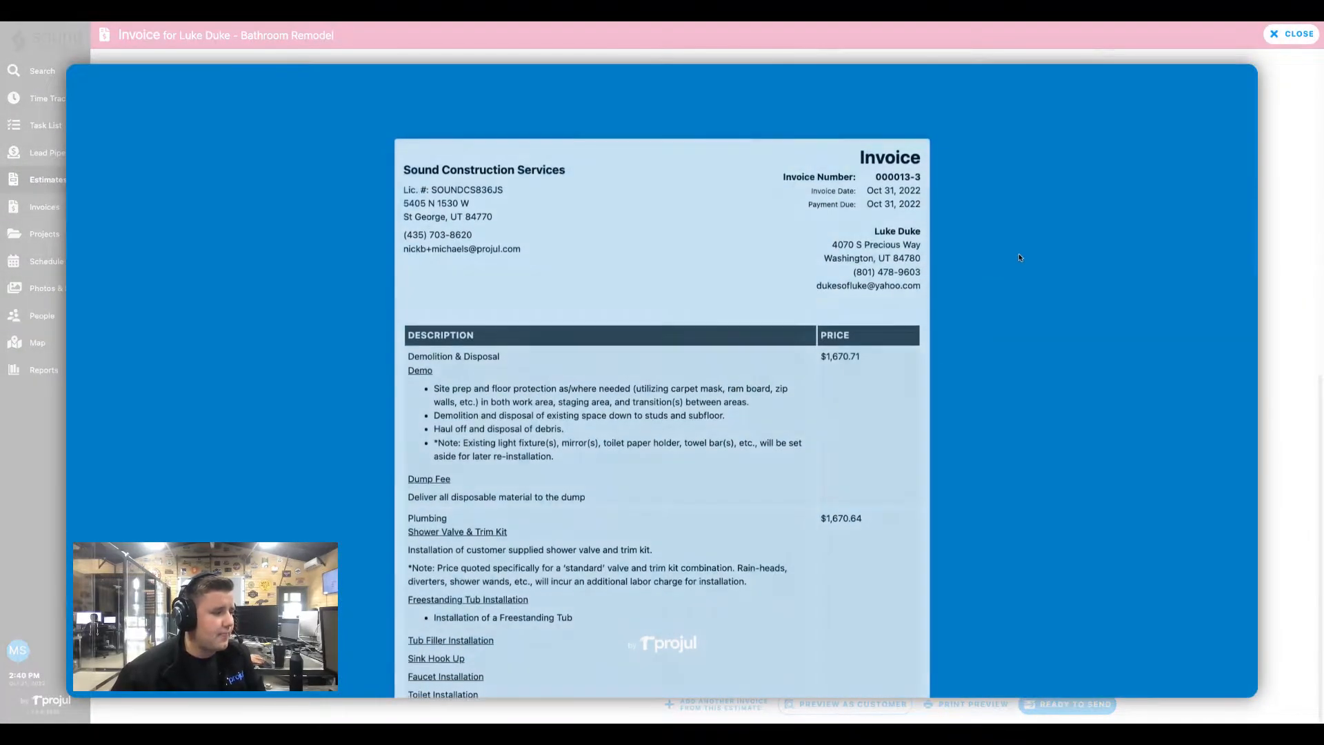
pyautogui.scroll(-3, 1017, 282)
pyautogui.scroll(-6, 1027, 304)
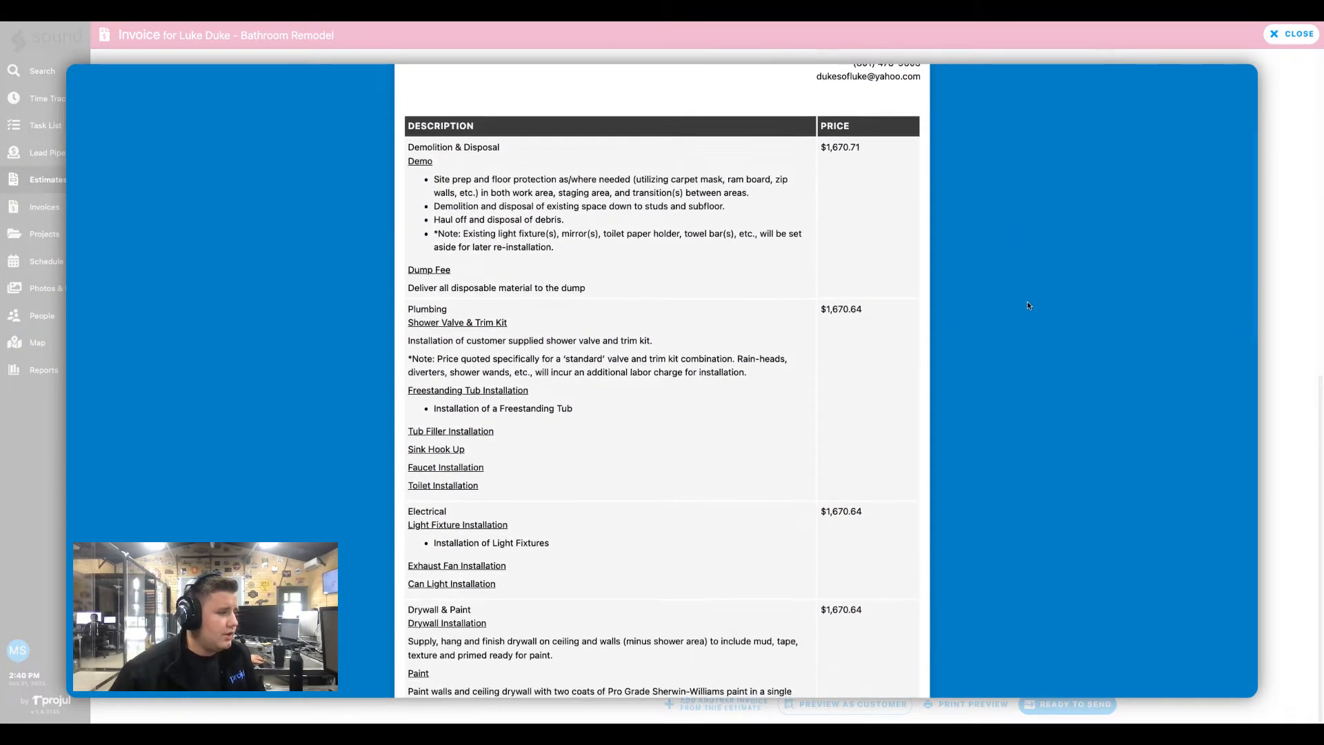
pyautogui.scroll(-1, 1042, 336)
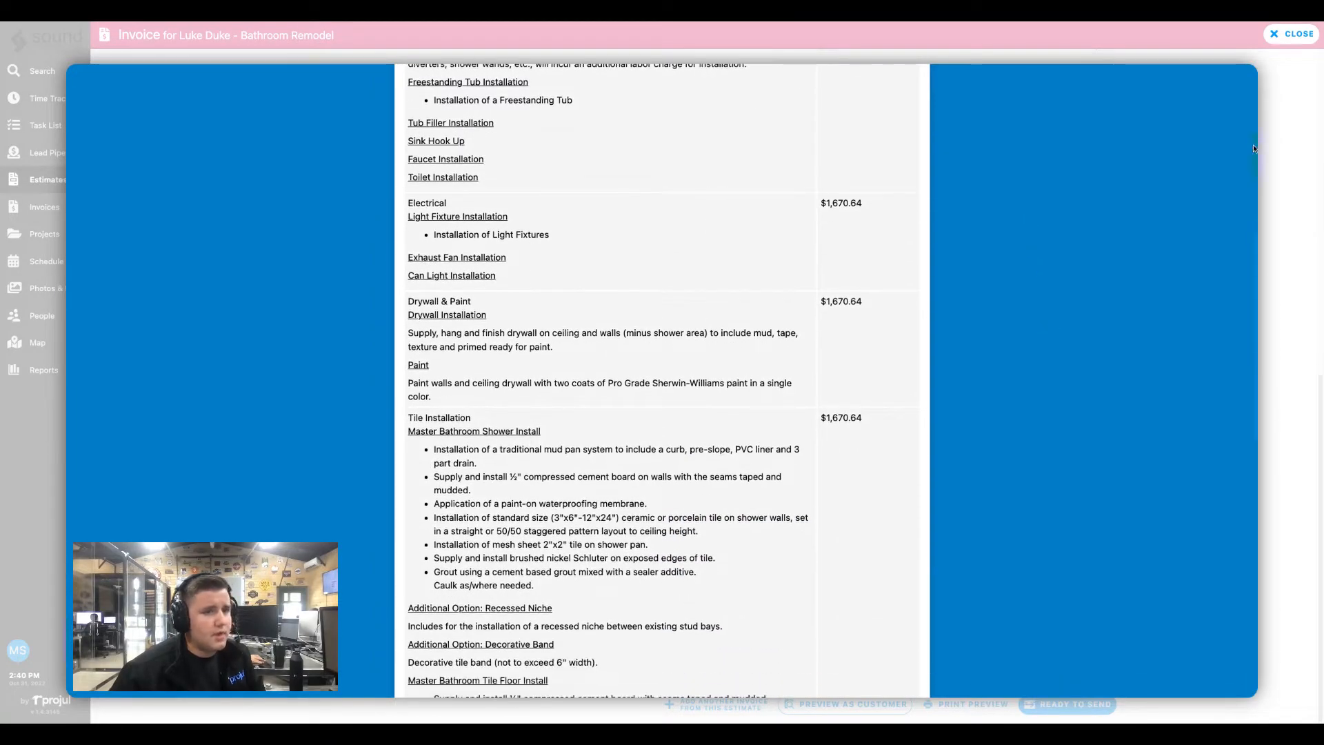
pyautogui.click(1295, 36)
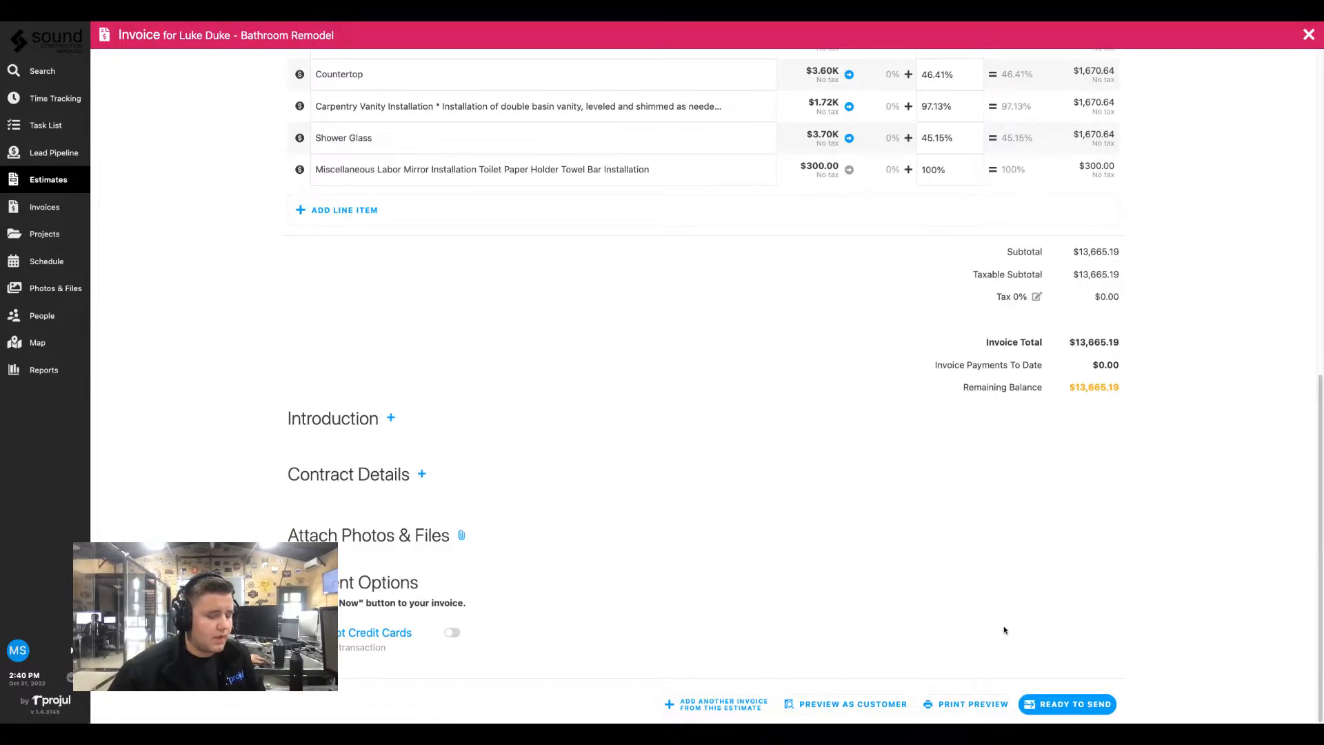
# Mark the invoice as ready to send and email it to the customer with the default message.
pyautogui.click(1066, 703)
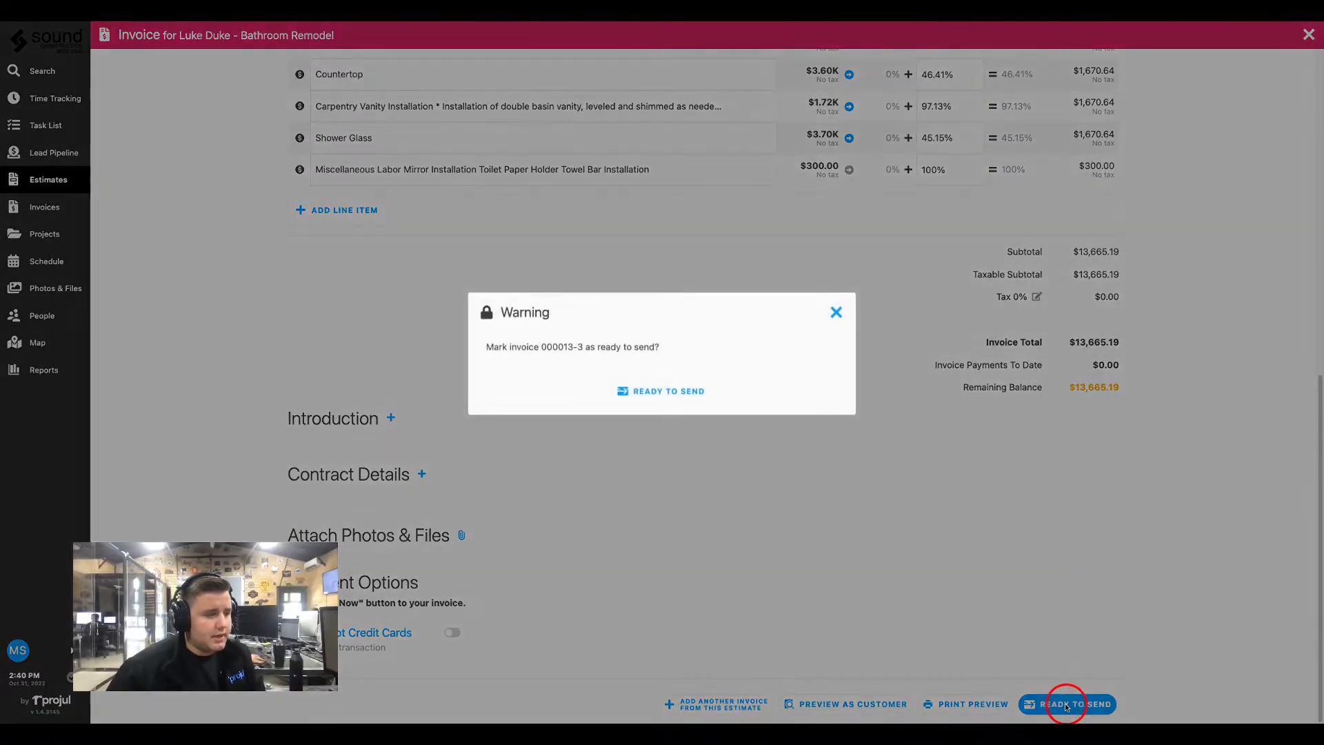
pyautogui.click(700, 389)
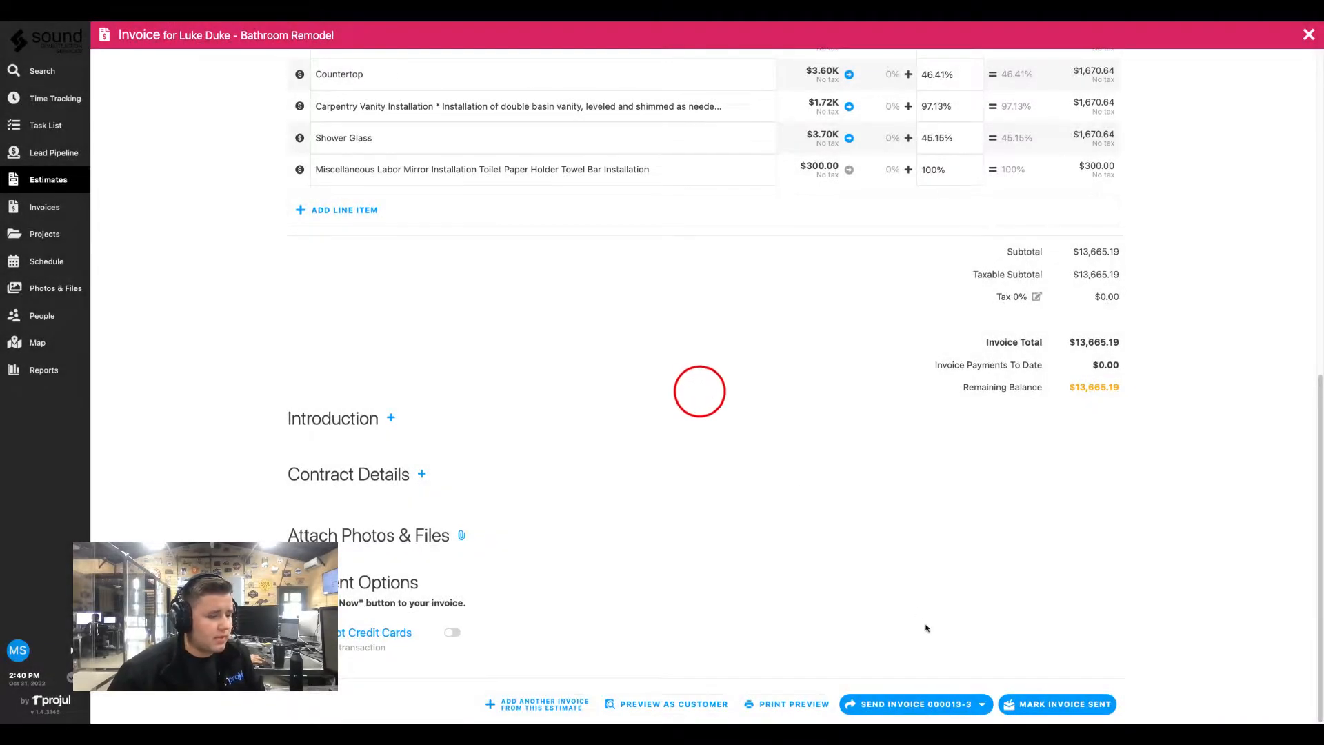
pyautogui.click(938, 700)
pyautogui.click(888, 647)
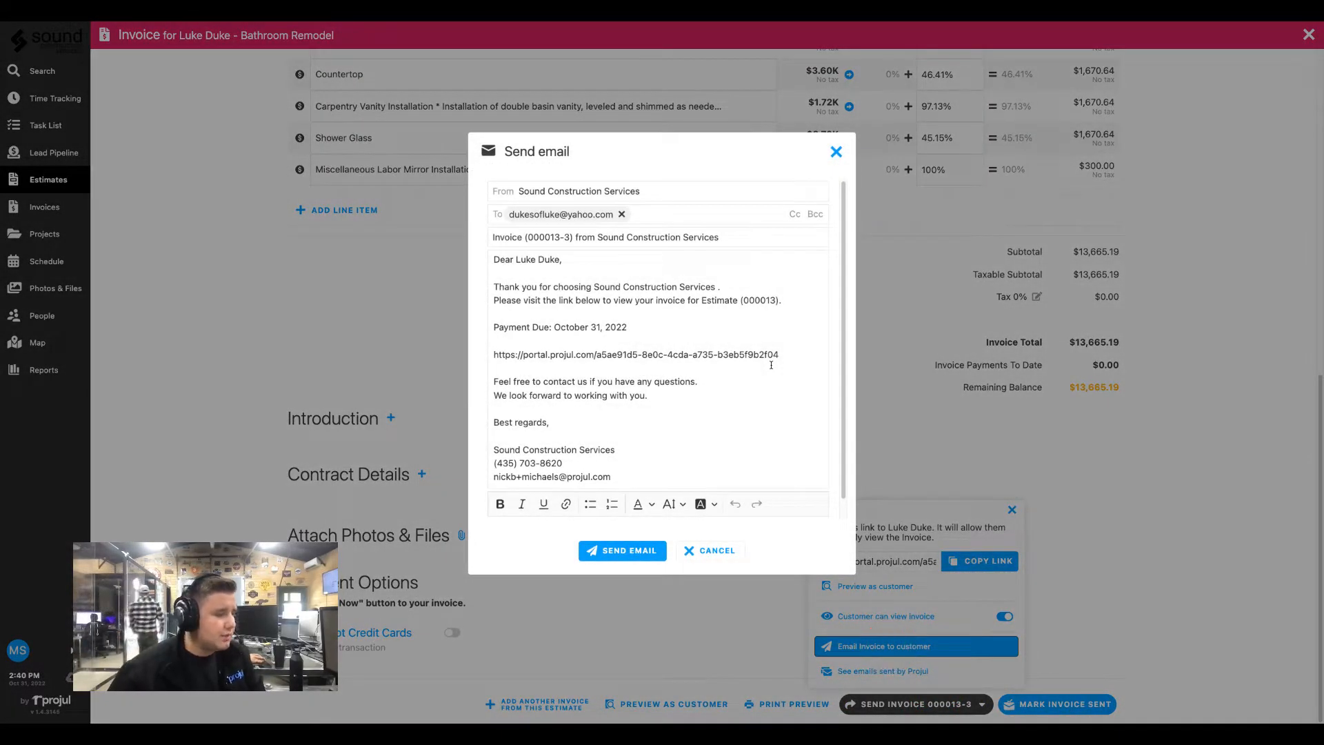
pyautogui.click(631, 548)
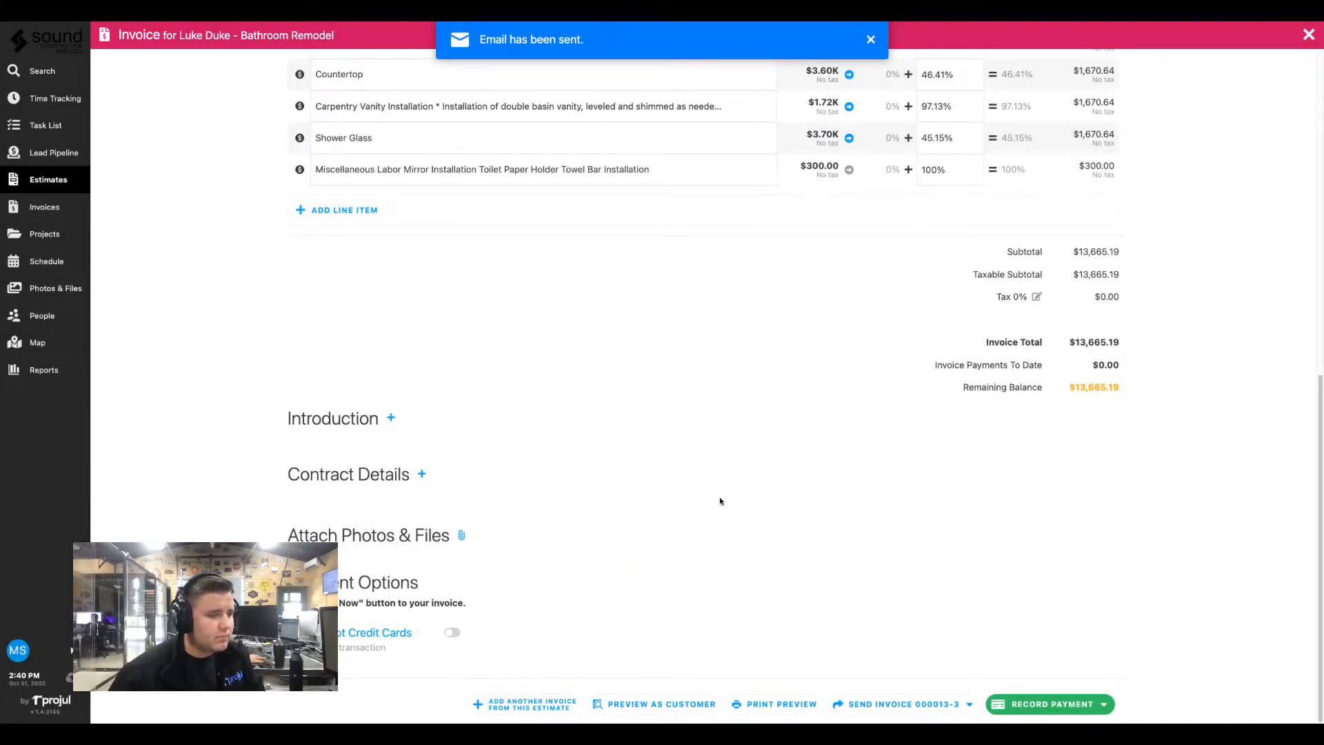
# Apply a payment of type Card for the invoice's full balance, leaving the reference number blank.
pyautogui.click(1071, 706)
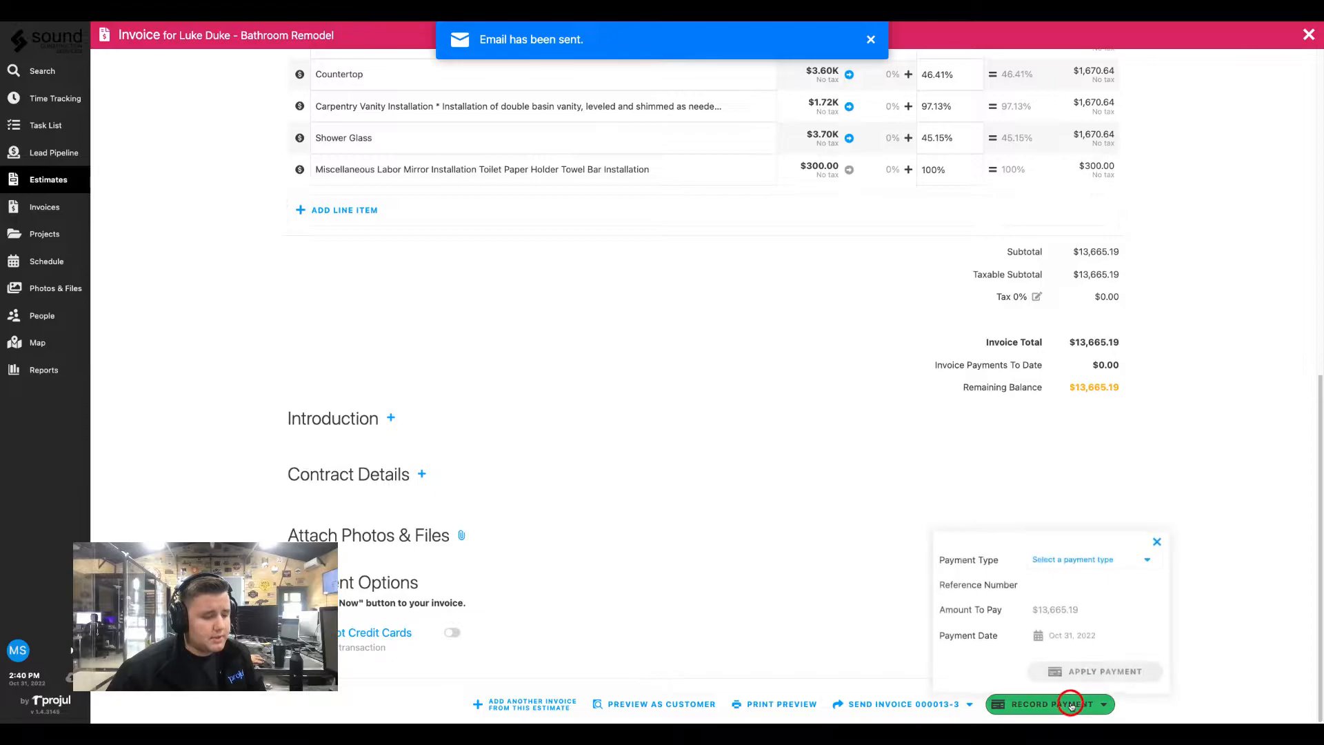
pyautogui.click(1095, 555)
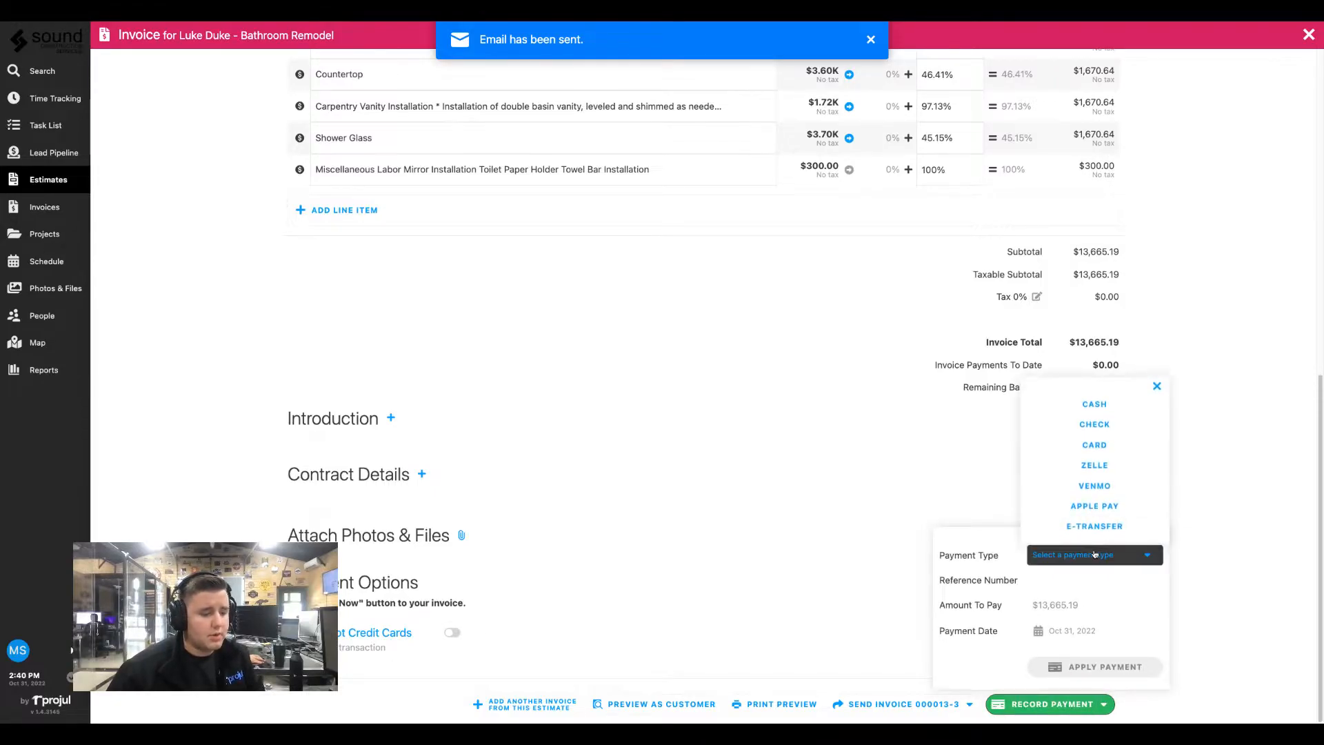
pyautogui.click(1095, 444)
pyautogui.click(1056, 584)
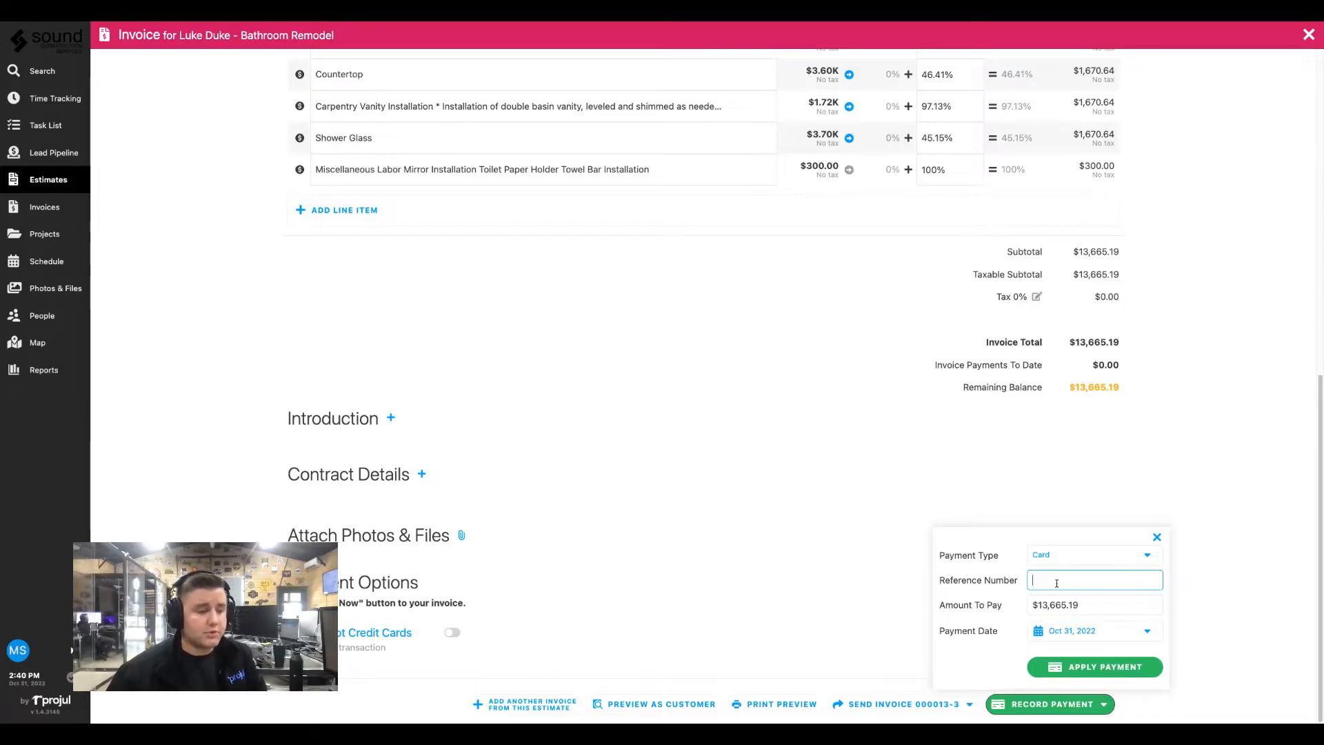
pyautogui.click(1108, 665)
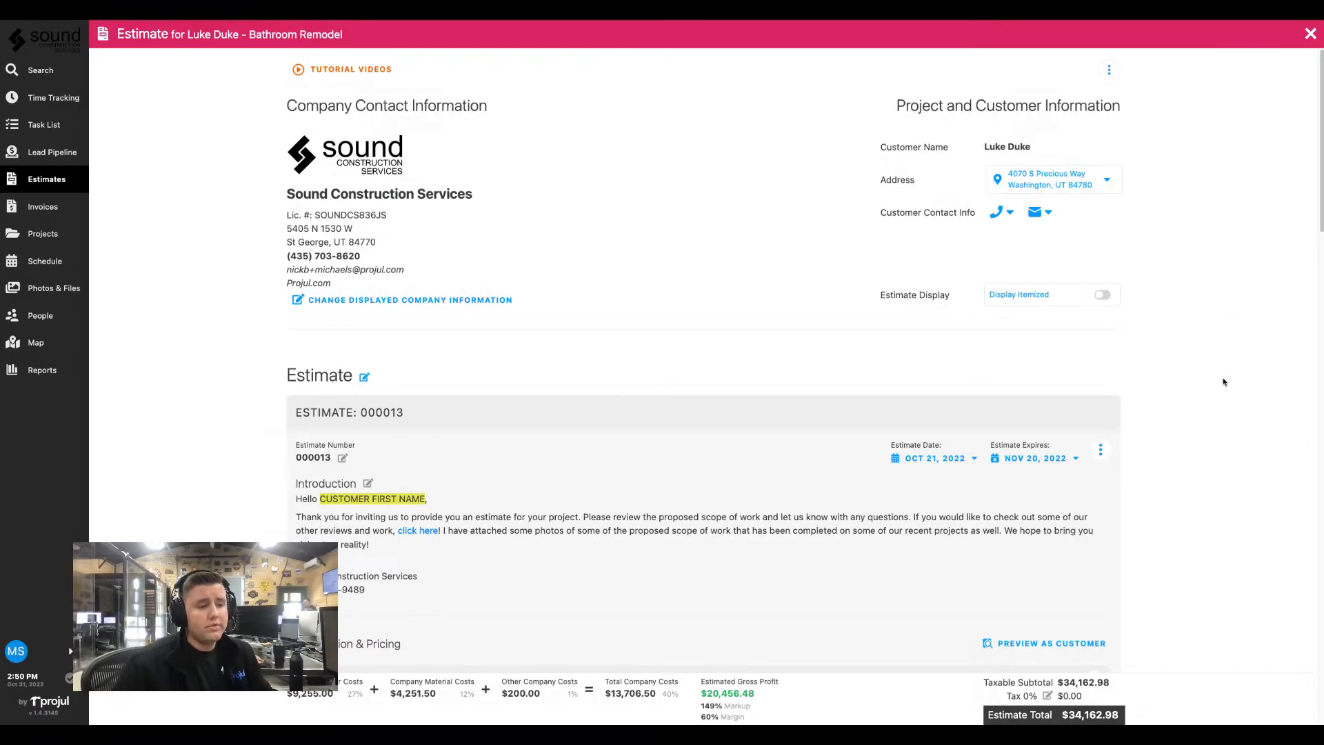
# Create a new invoice from the bathroom remodel estimate.
pyautogui.scroll(-3, 1224, 383)
pyautogui.scroll(-10, 1225, 383)
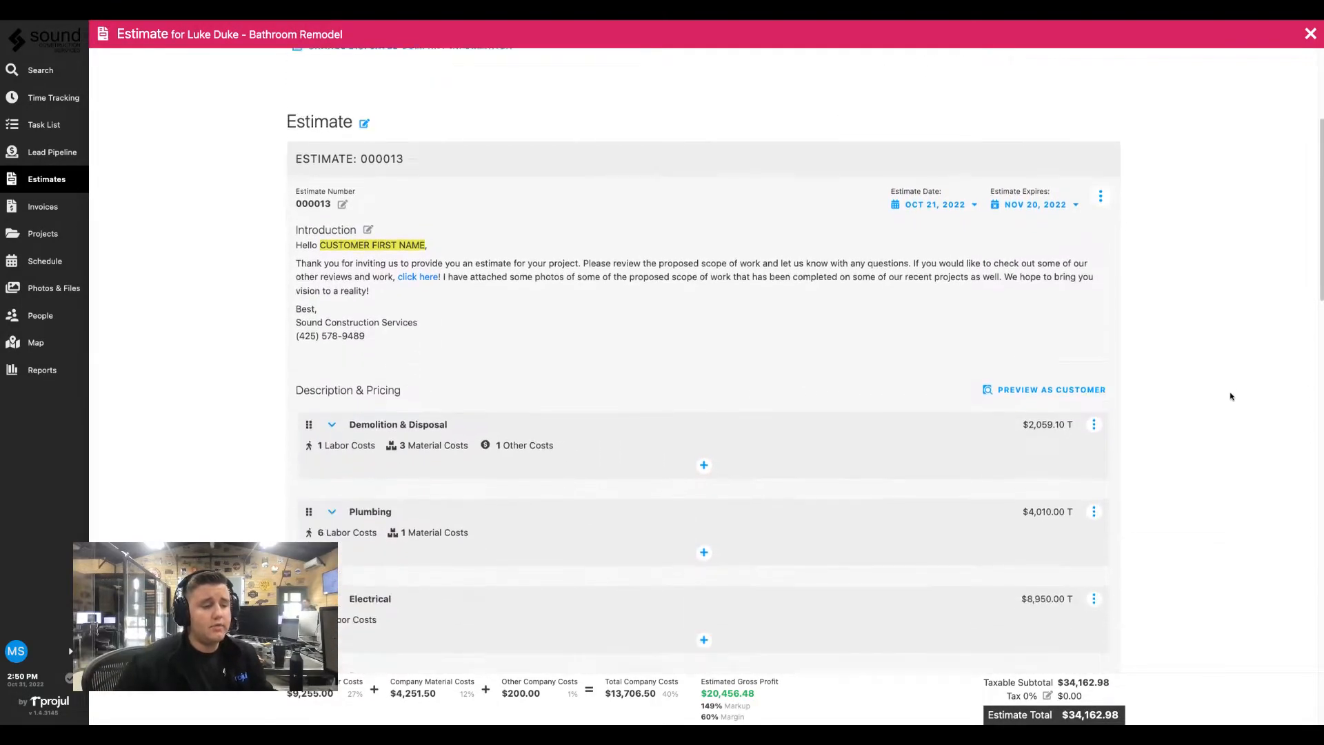
pyautogui.scroll(-15, 1233, 452)
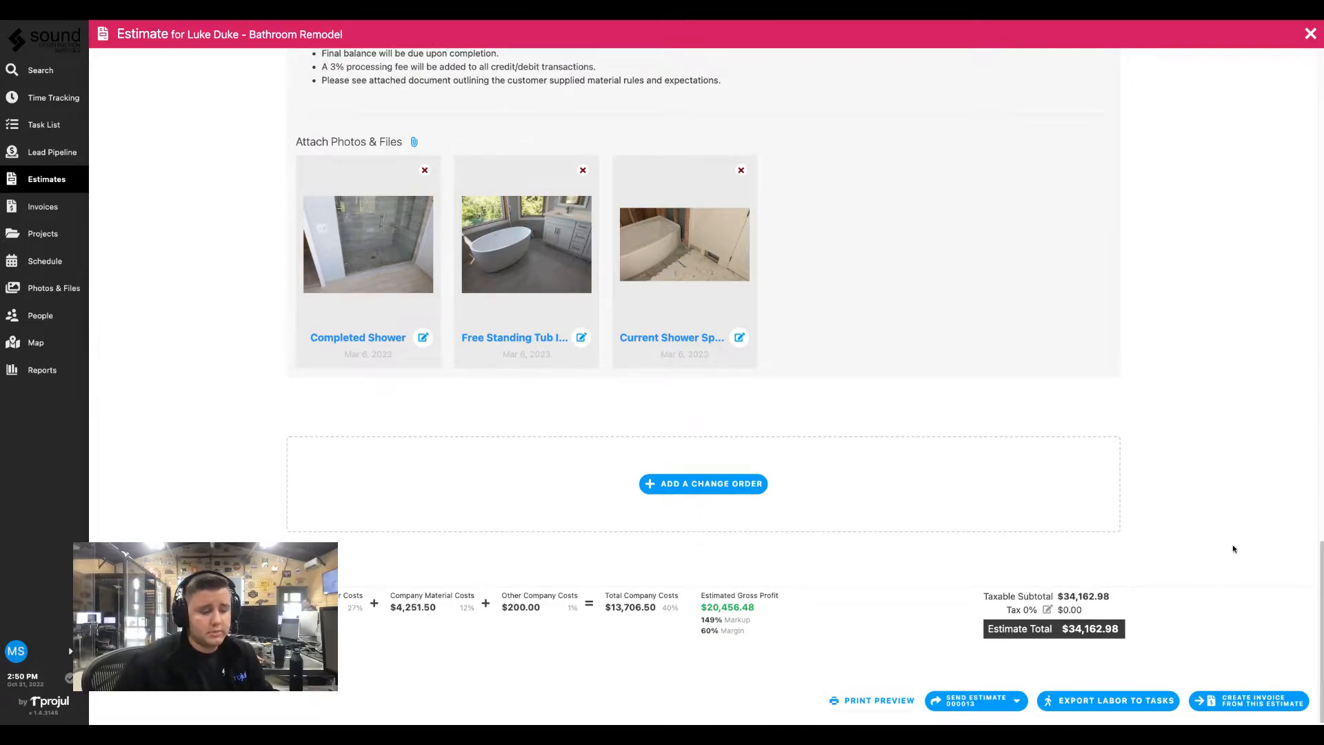
pyautogui.click(1266, 703)
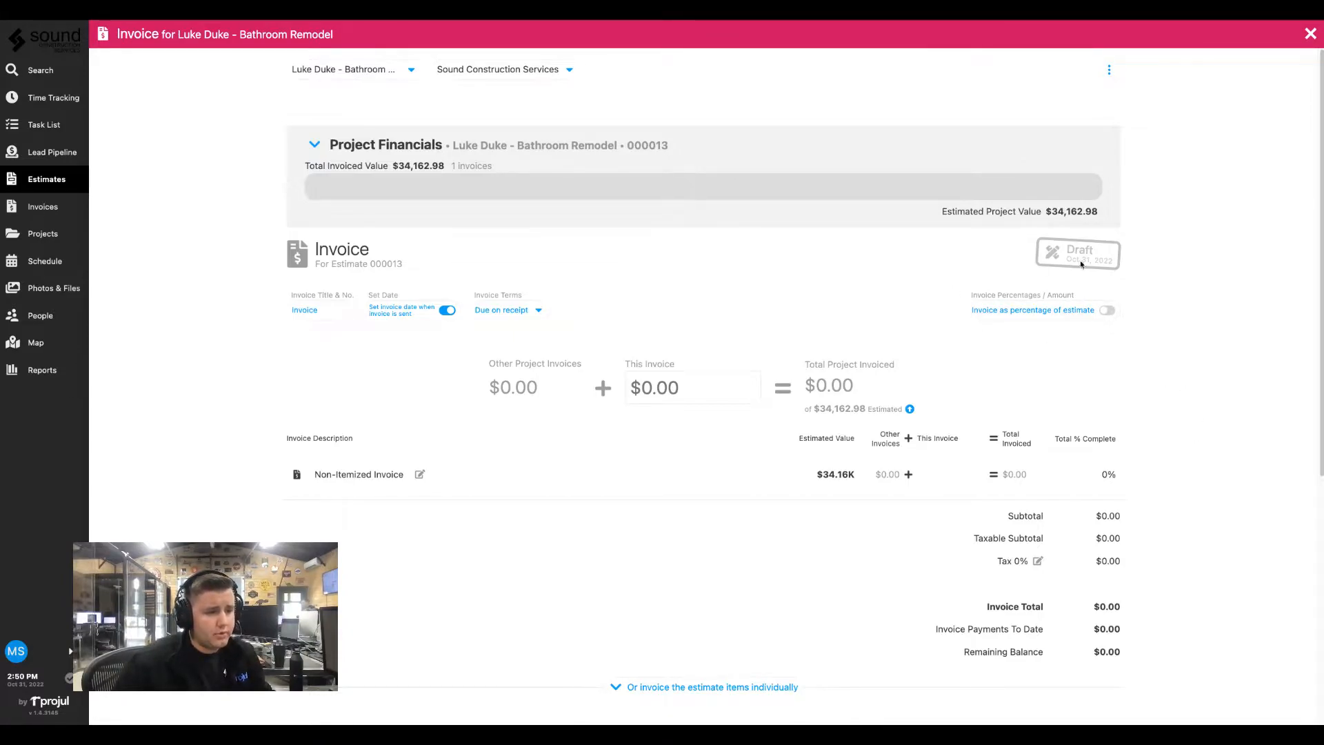
# Set the new invoice to bill as a percentage of the estimate and to invoice the estimate items individually.
pyautogui.click(1106, 310)
pyautogui.scroll(-2, 995, 371)
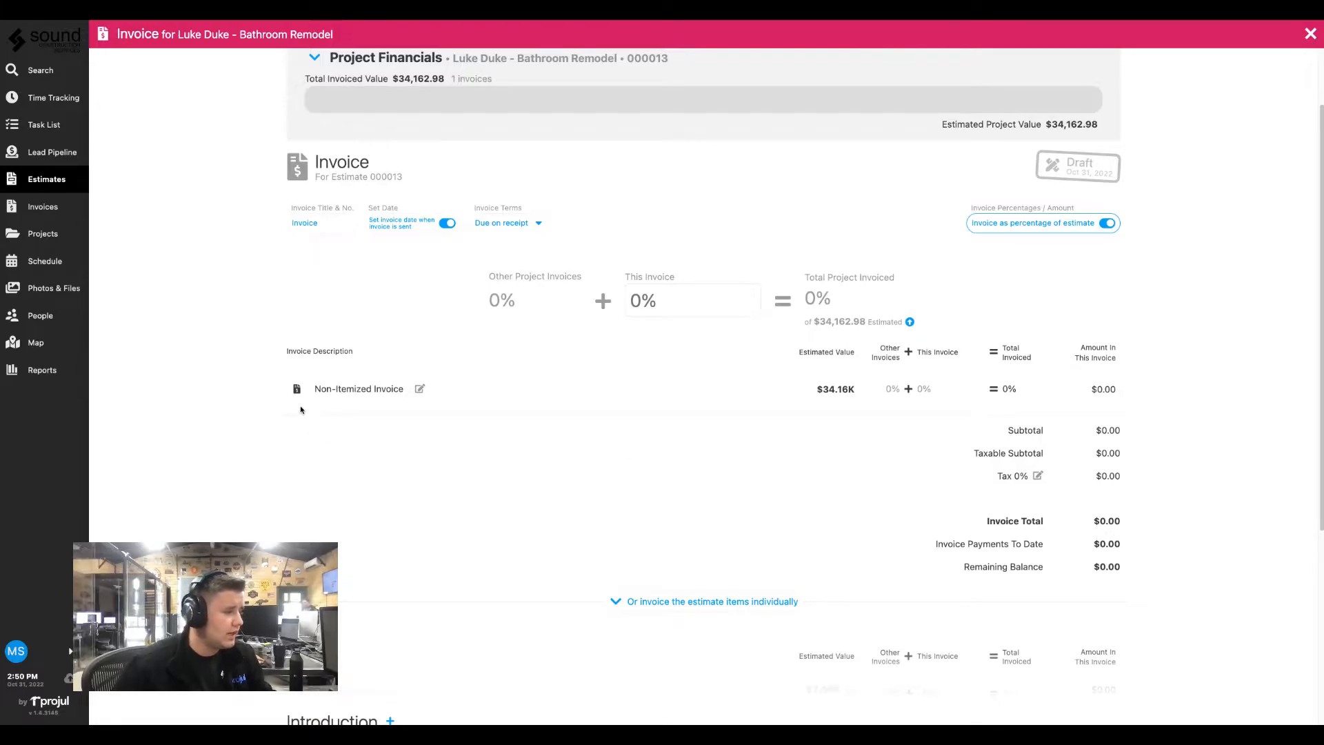
pyautogui.scroll(-2, 633, 564)
pyautogui.click(642, 536)
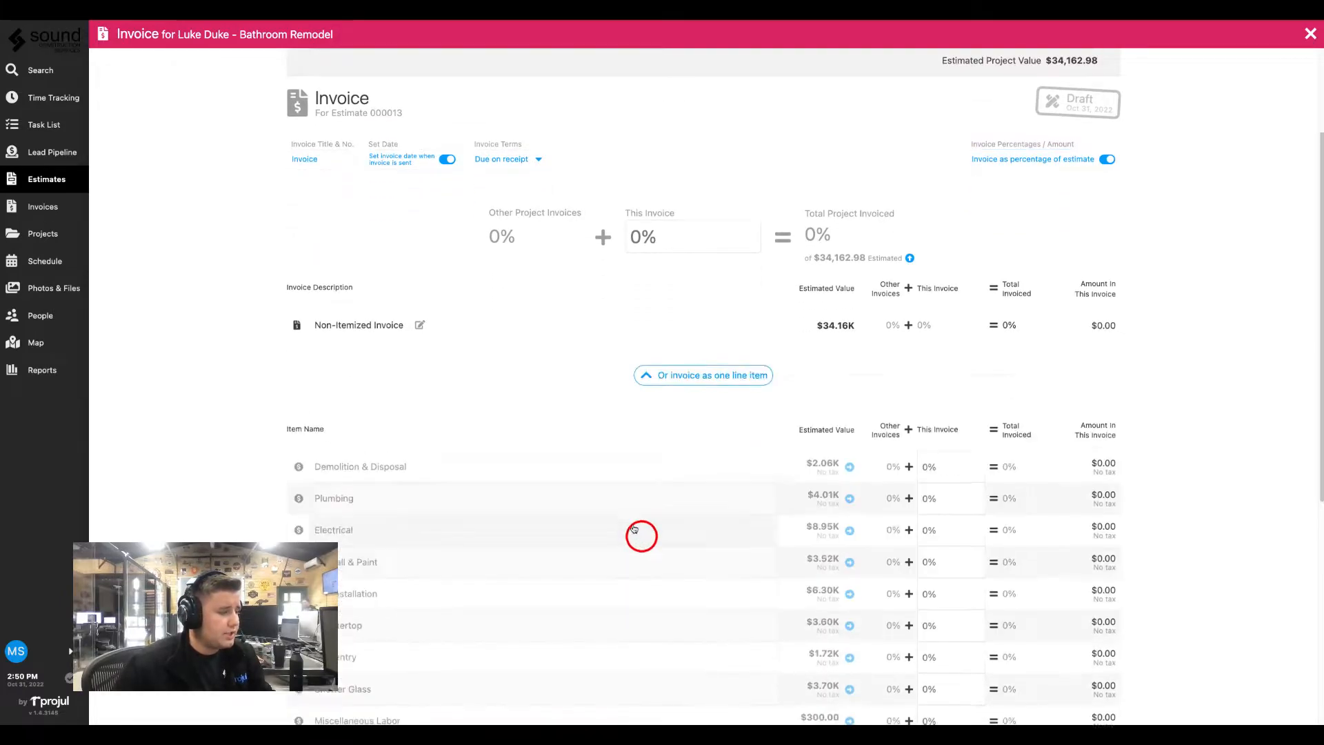
pyautogui.scroll(-1, 586, 382)
pyautogui.scroll(-1, 585, 383)
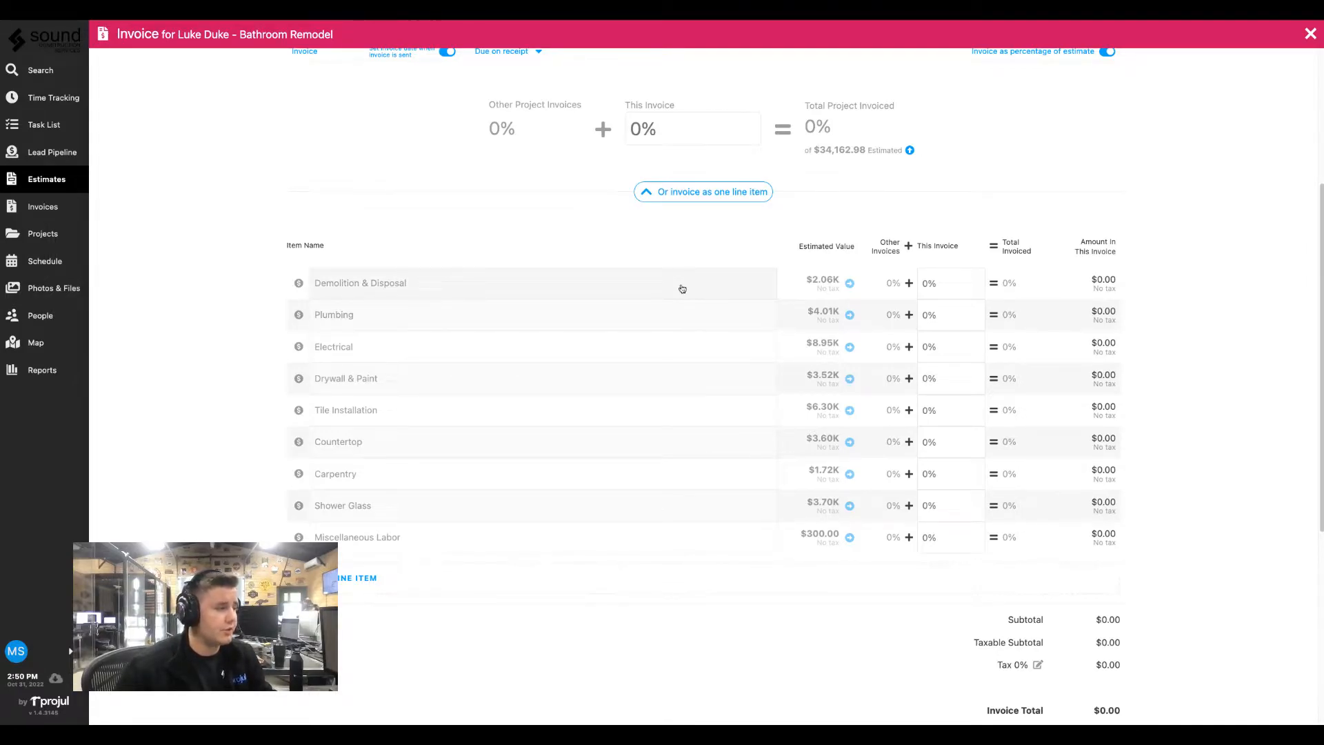
# Overwrite the Demolition & Disposal item's description with its name and description from the estimate.
pyautogui.click(450, 284)
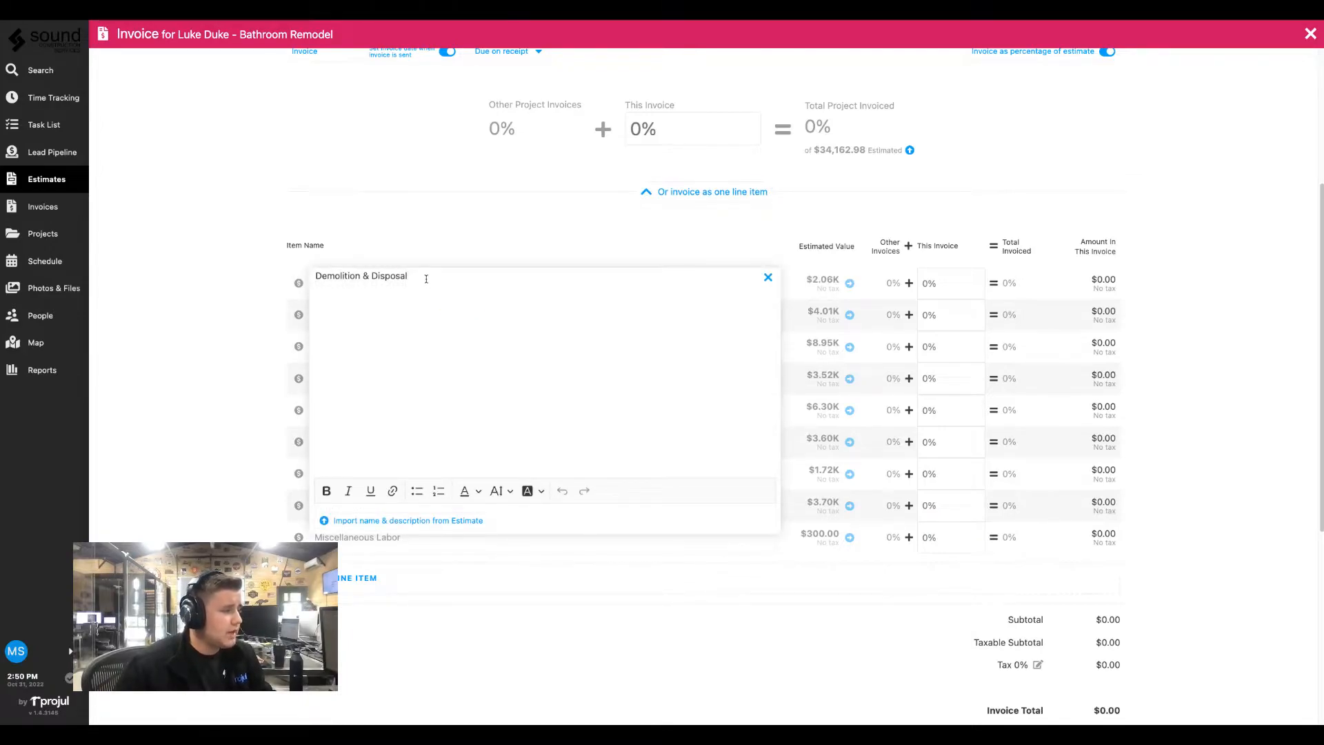
pyautogui.moveTo(396, 274); pyautogui.dragTo(309, 278)
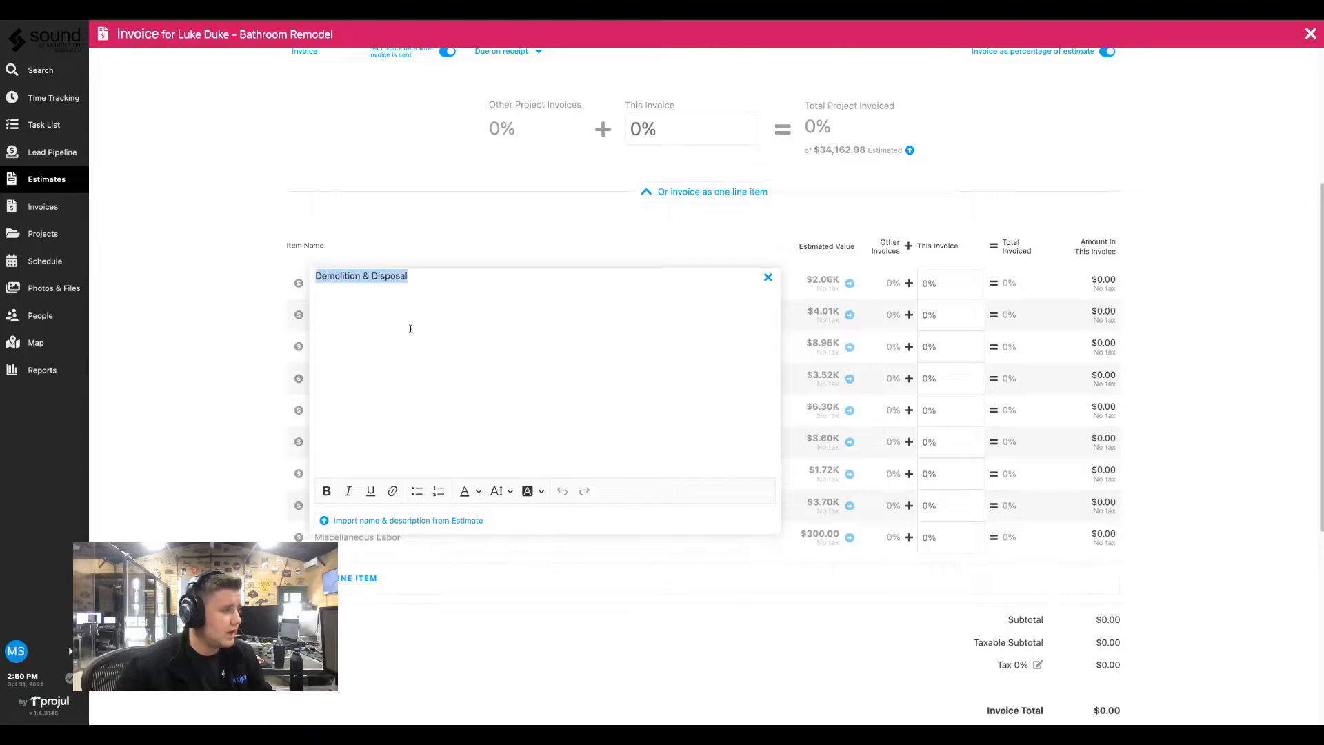
pyautogui.click(411, 522)
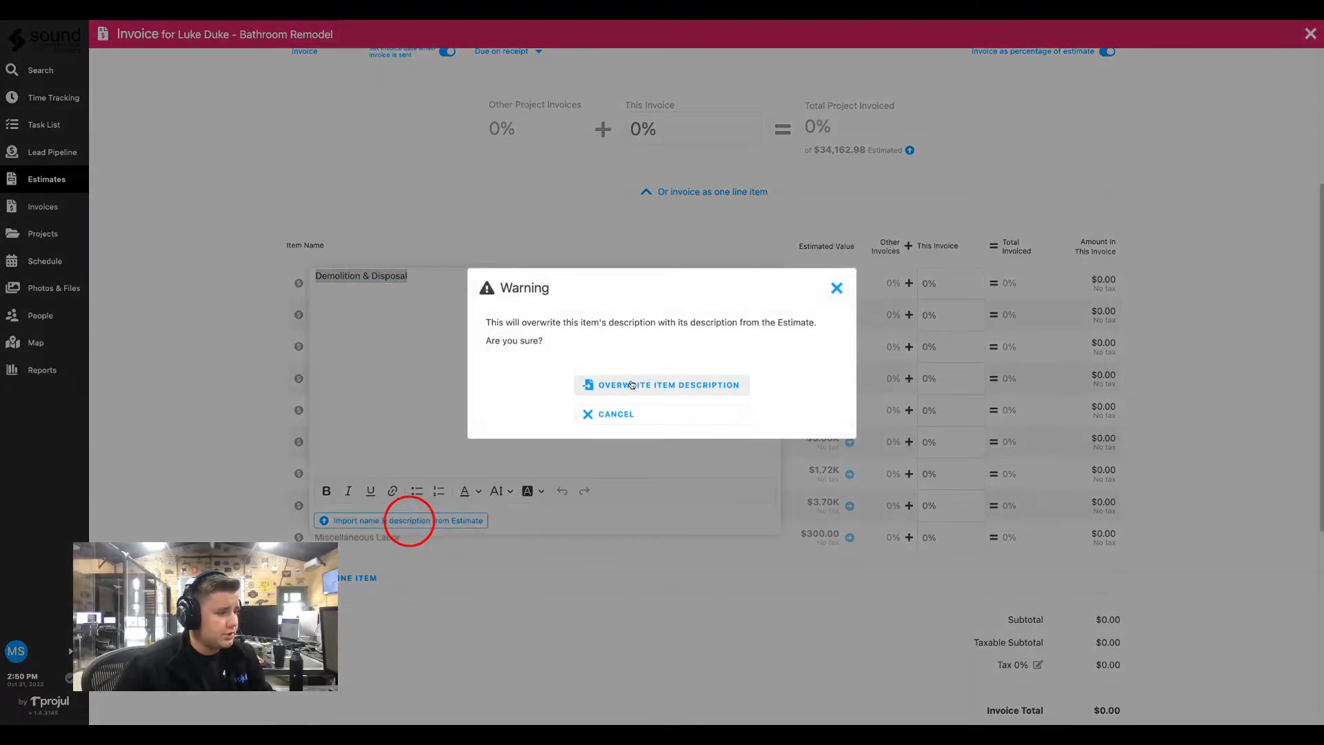
pyautogui.click(632, 385)
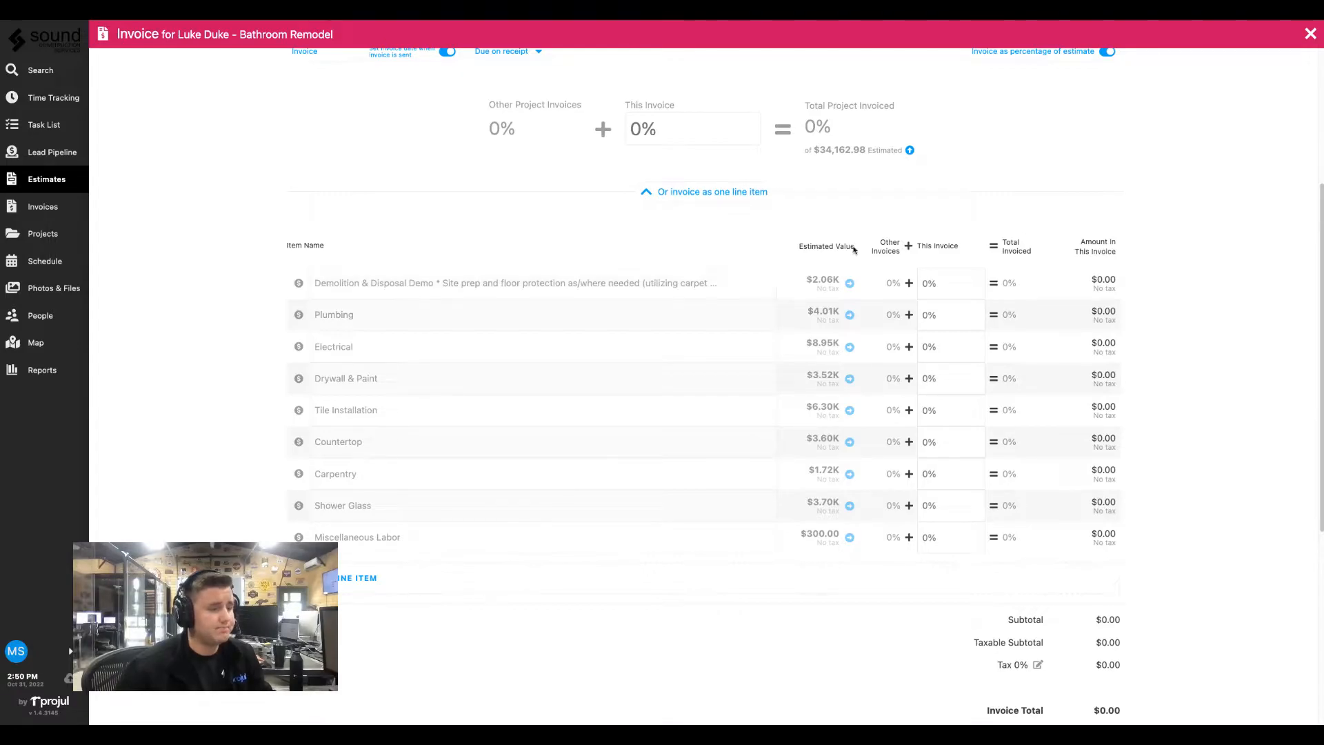
# Import the names and descriptions of all line items from the estimate, overwriting the invoice's item descriptions.
pyautogui.scroll(4, 1141, 211)
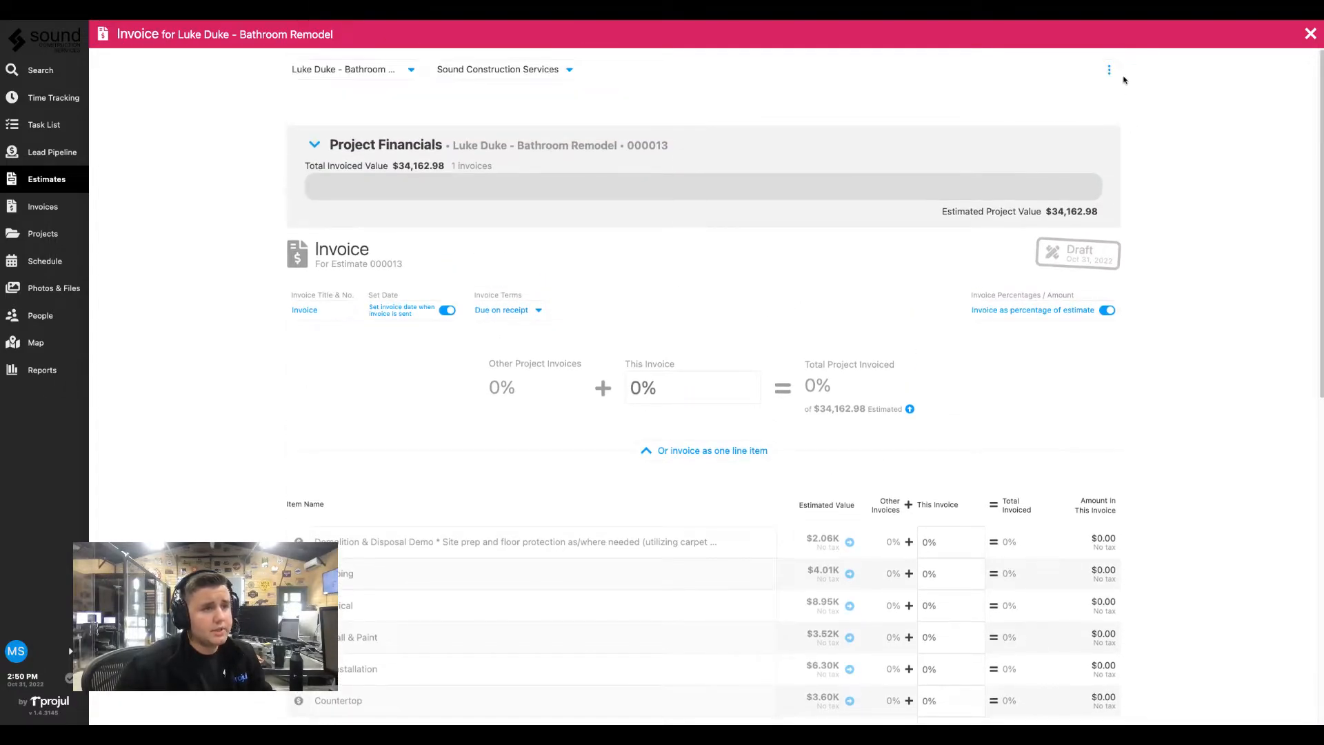
pyautogui.click(1108, 71)
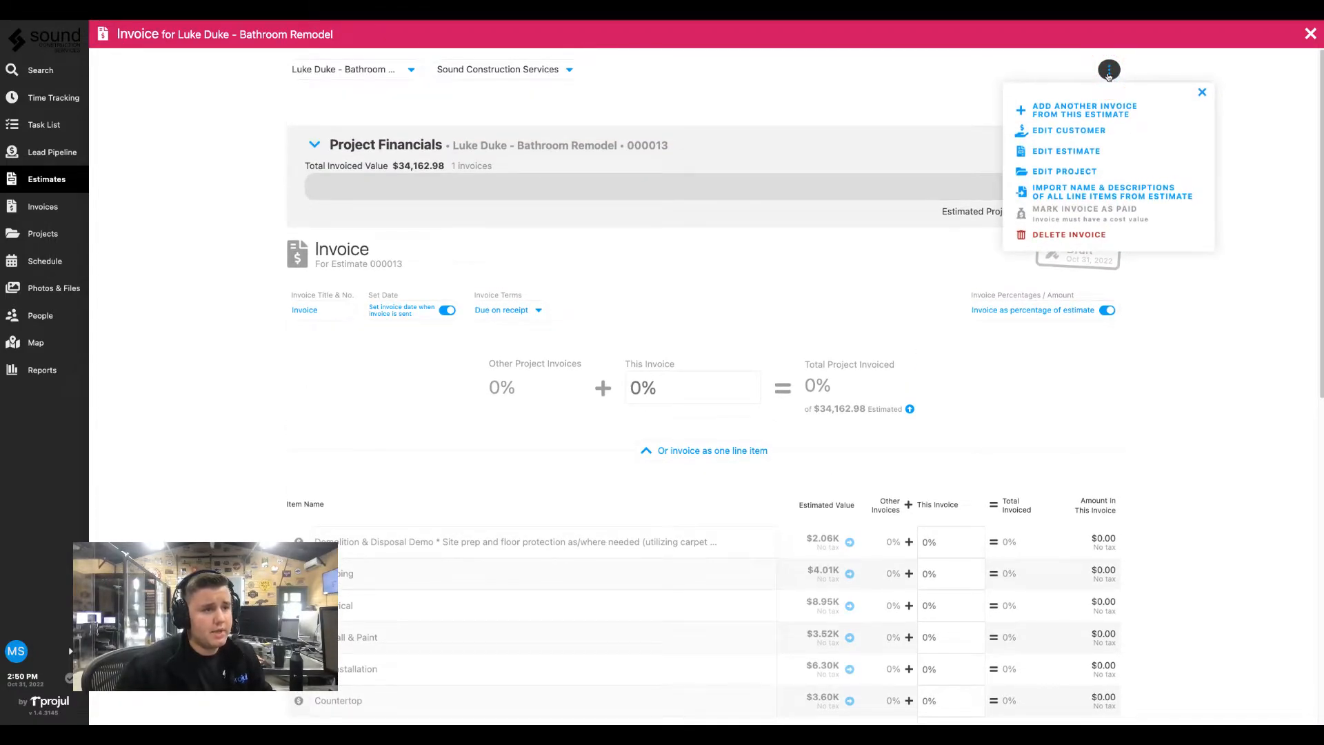
pyautogui.click(1092, 197)
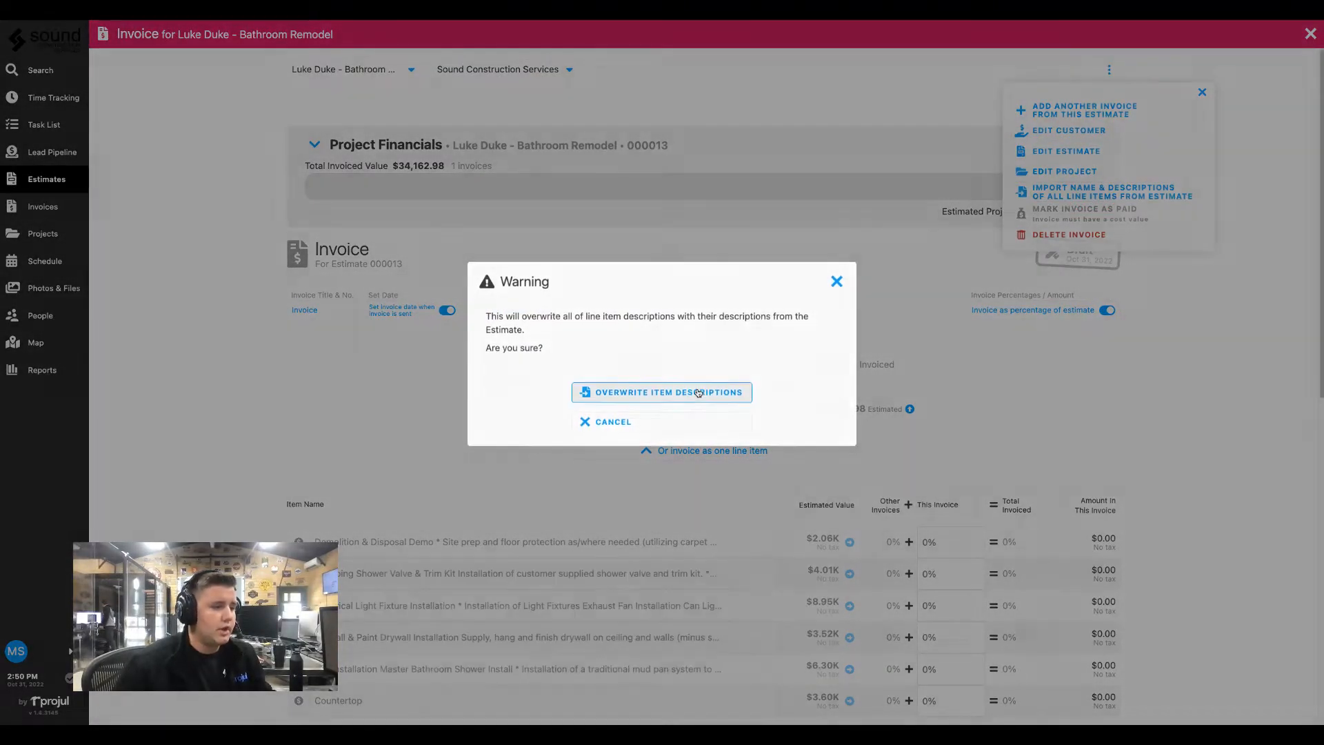
# Confirm overwriting all of the invoice's line item descriptions with the descriptions from the estimate.
pyautogui.click(698, 393)
pyautogui.scroll(-1, 1241, 378)
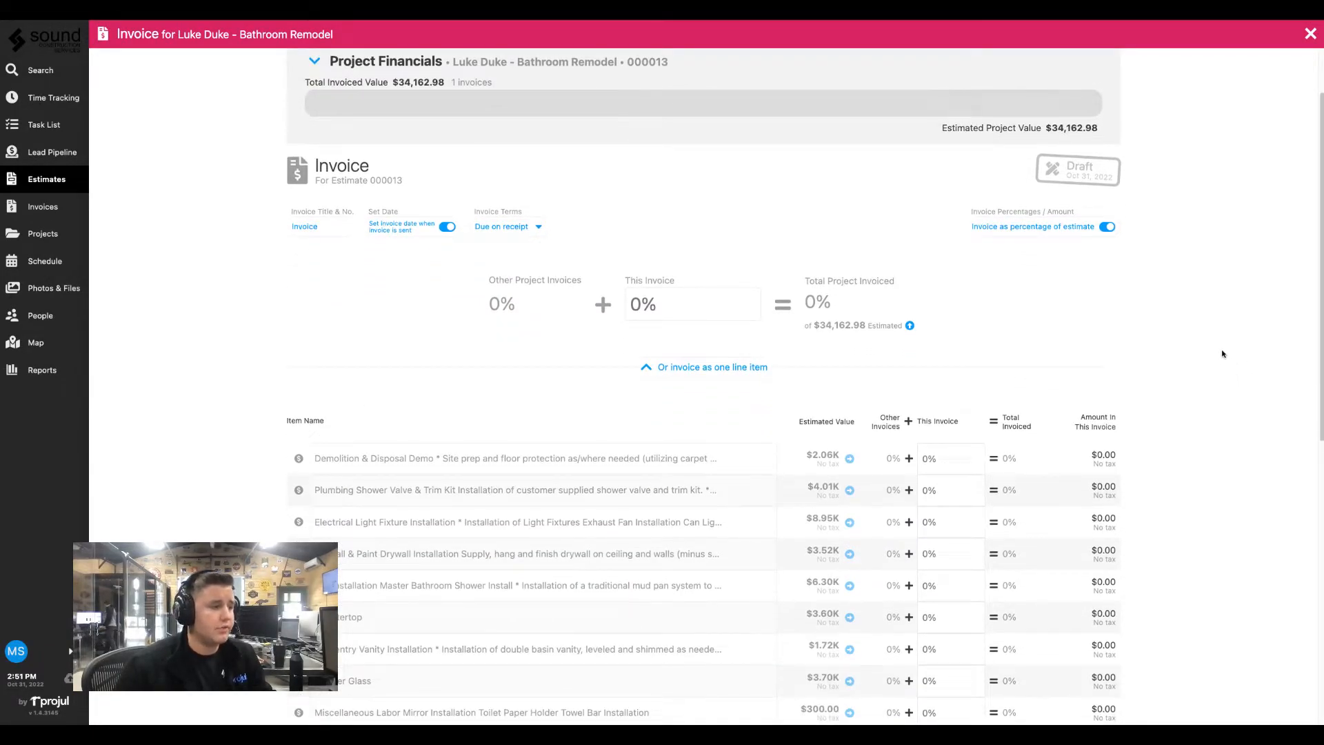
pyautogui.scroll(-1, 1219, 348)
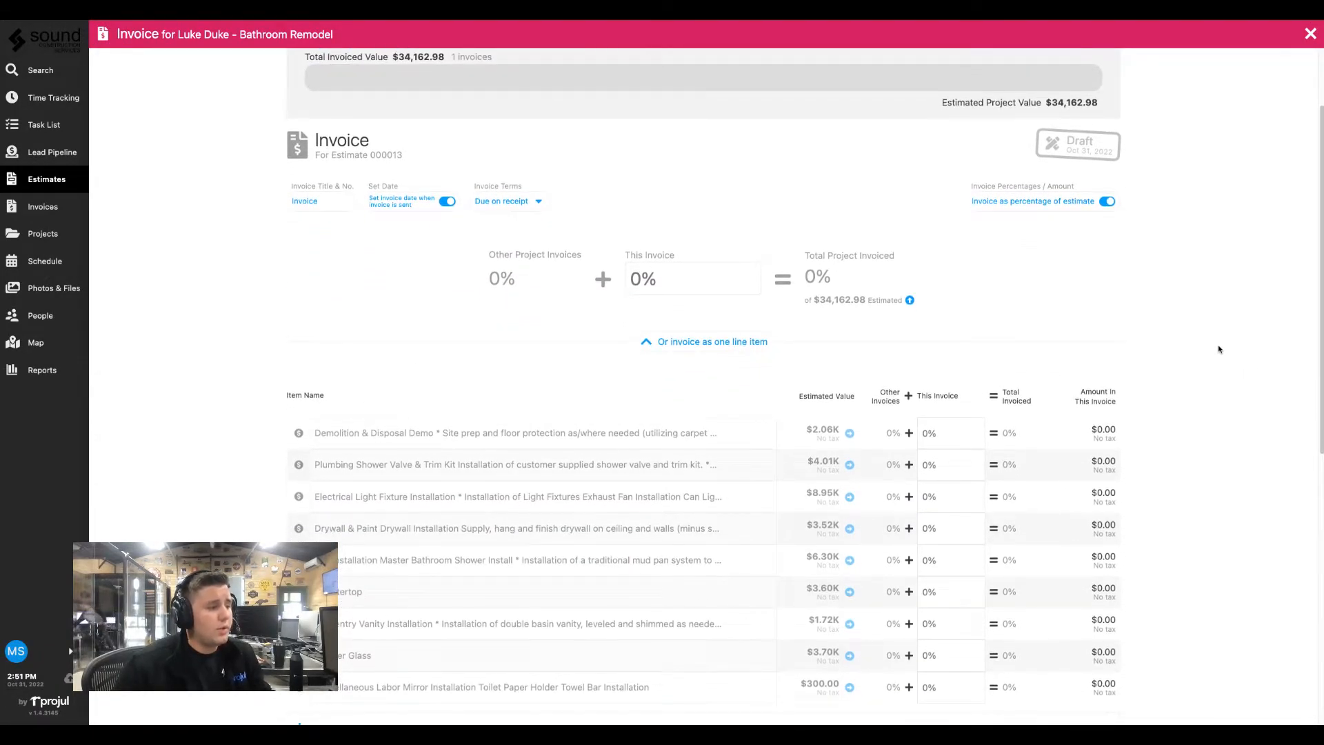
pyautogui.scroll(-1, 1189, 322)
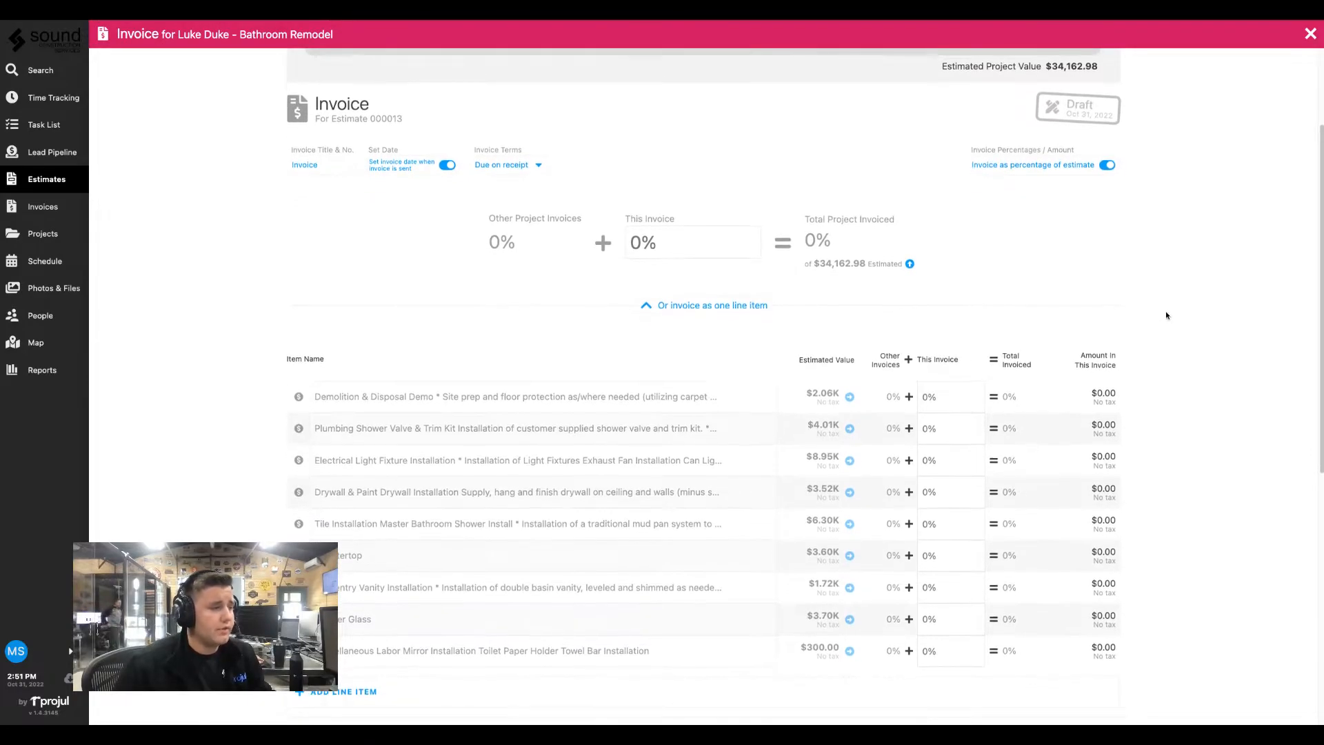
pyautogui.scroll(-1, 917, 314)
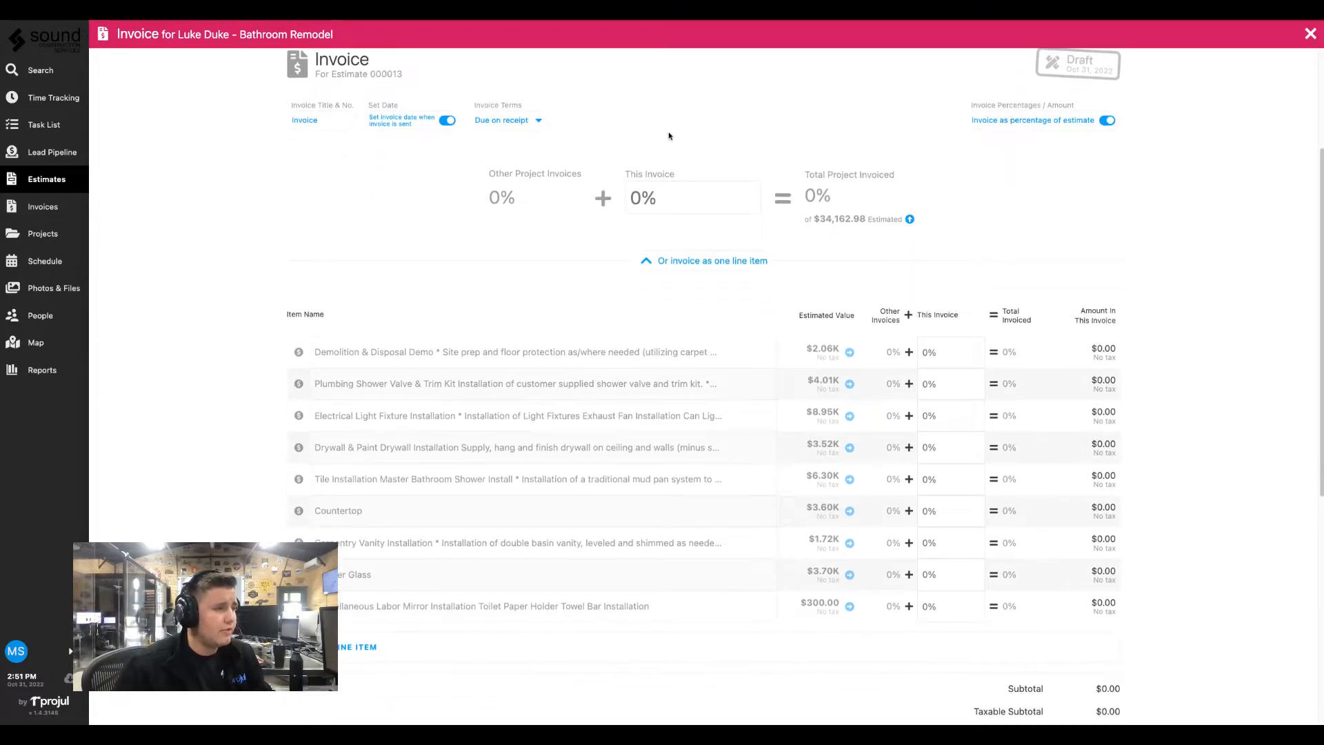
pyautogui.scroll(-1, 833, 235)
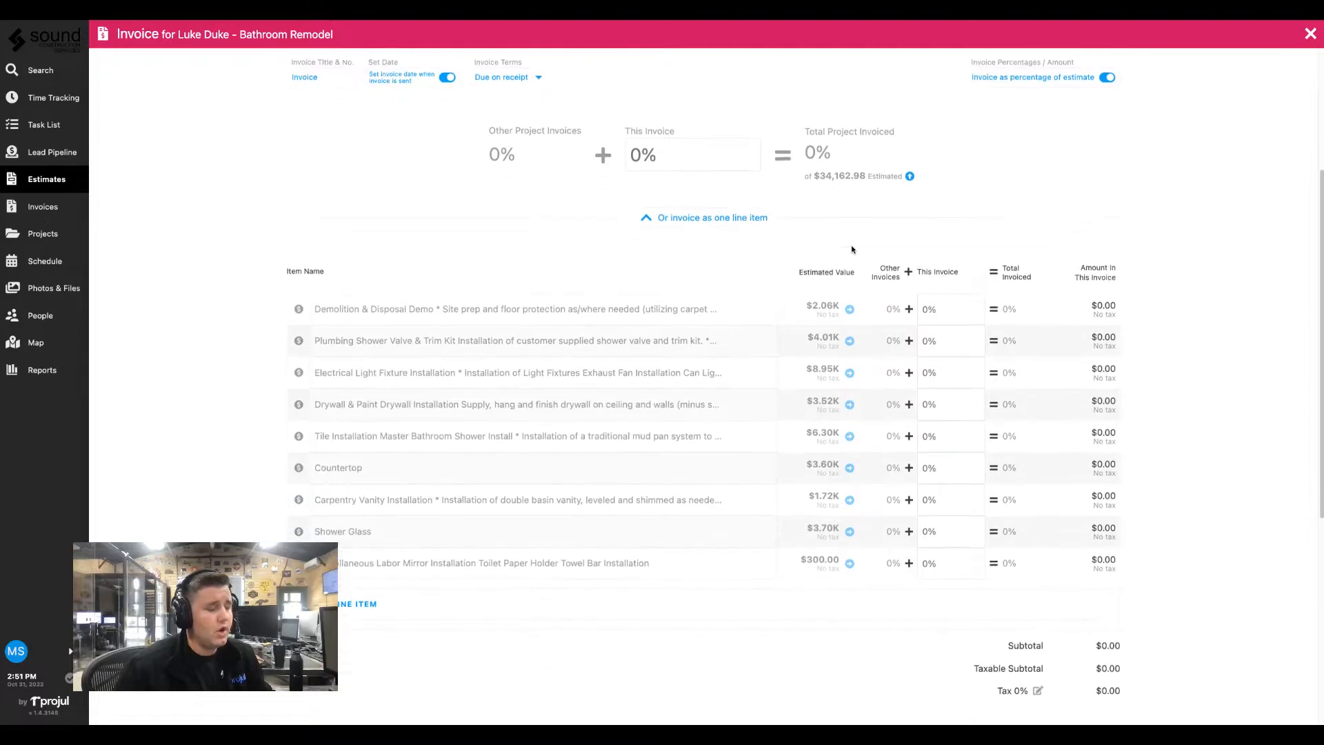
# Set this invoice's overall share of the estimate to 40%.
pyautogui.scroll(1, 828, 227)
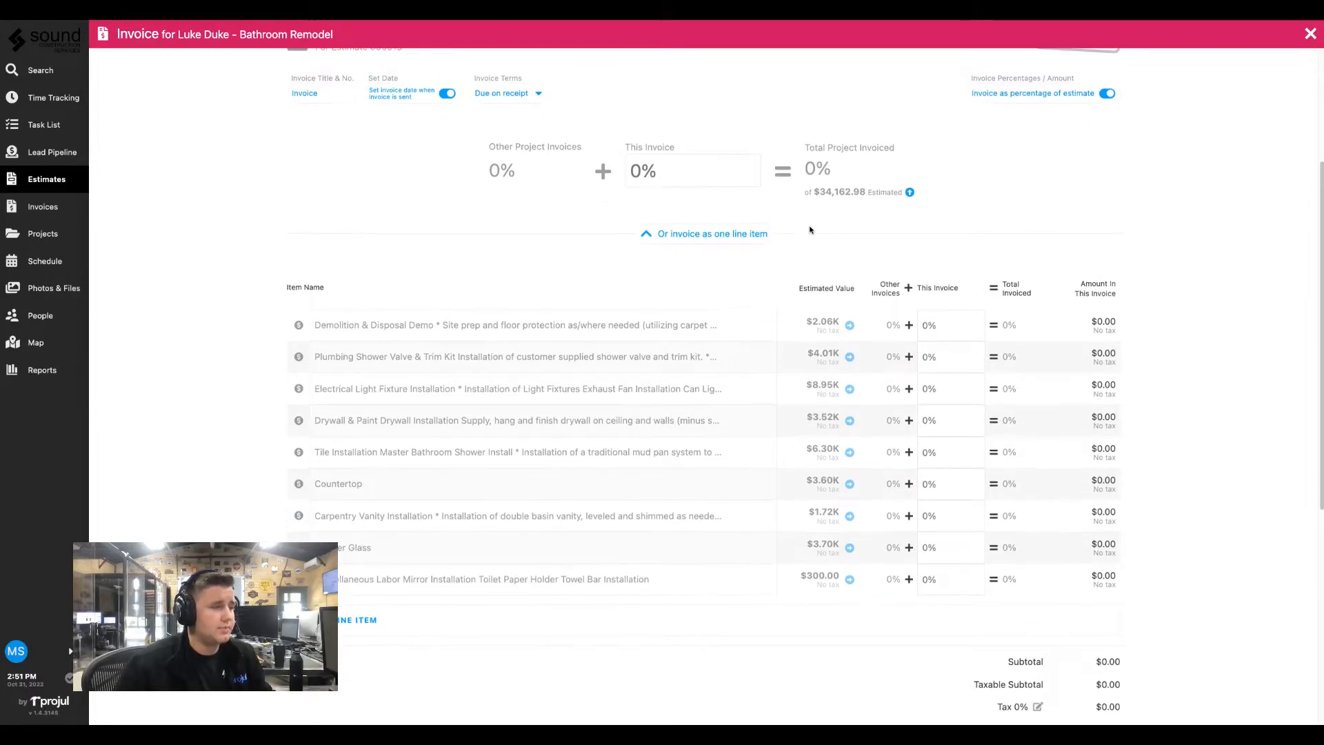
pyautogui.click(666, 174)
pyautogui.write('40')
pyautogui.click(832, 219)
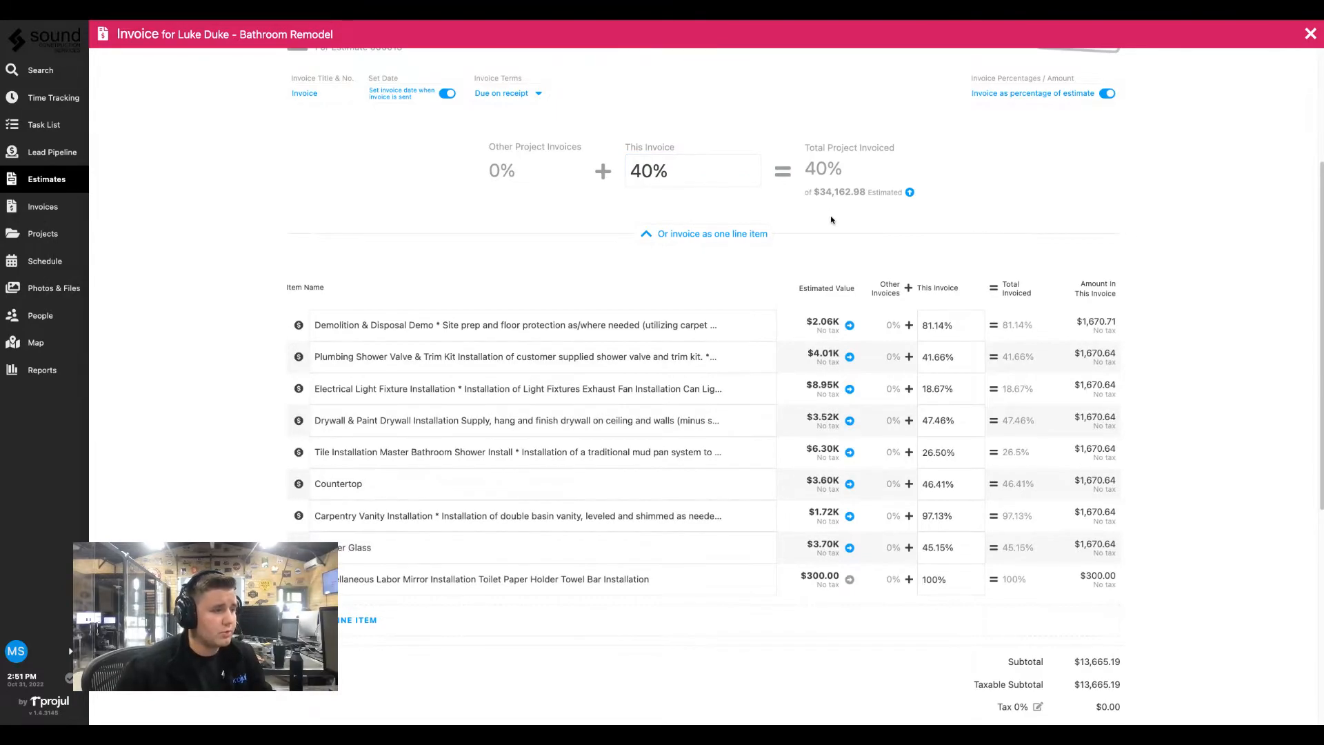
# Set the Demolition & Disposal line item's percentage on this invoice to 100%.
pyautogui.scroll(-1, 1023, 204)
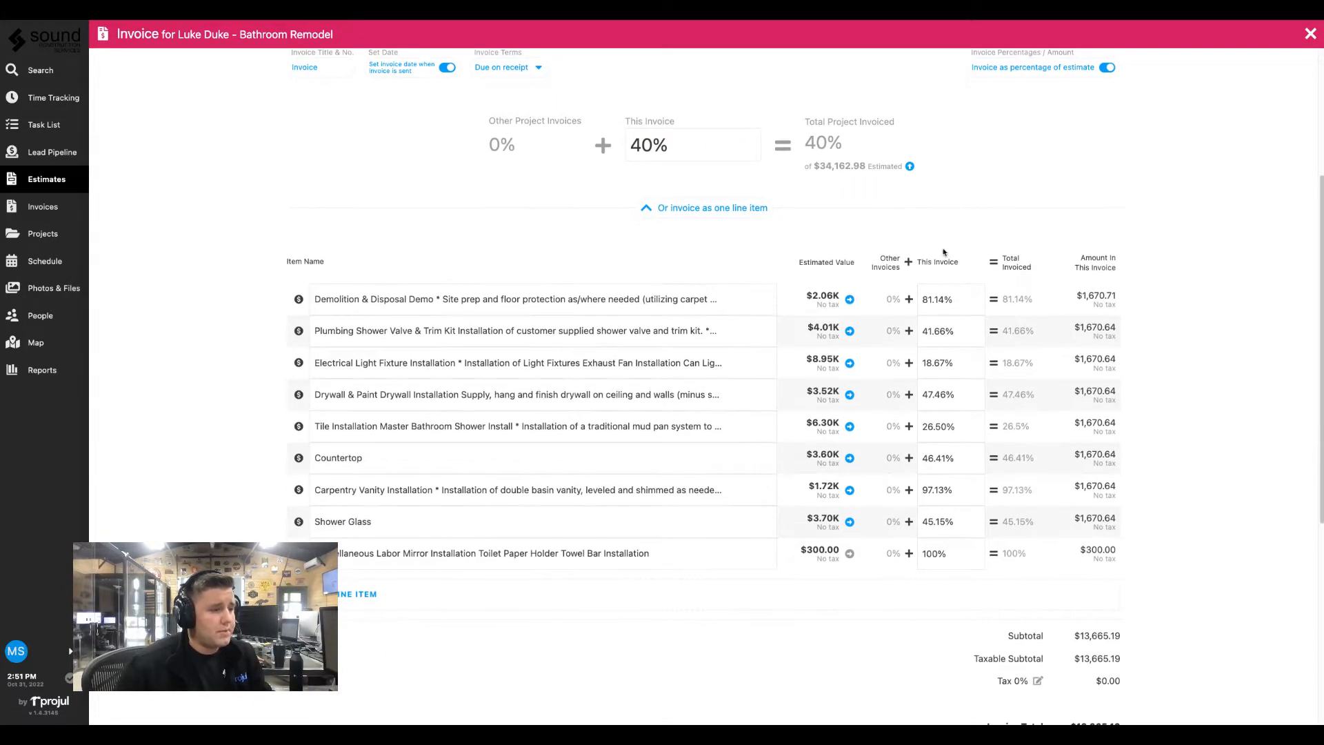
pyautogui.click(963, 299)
pyautogui.write('100')
pyautogui.click(990, 241)
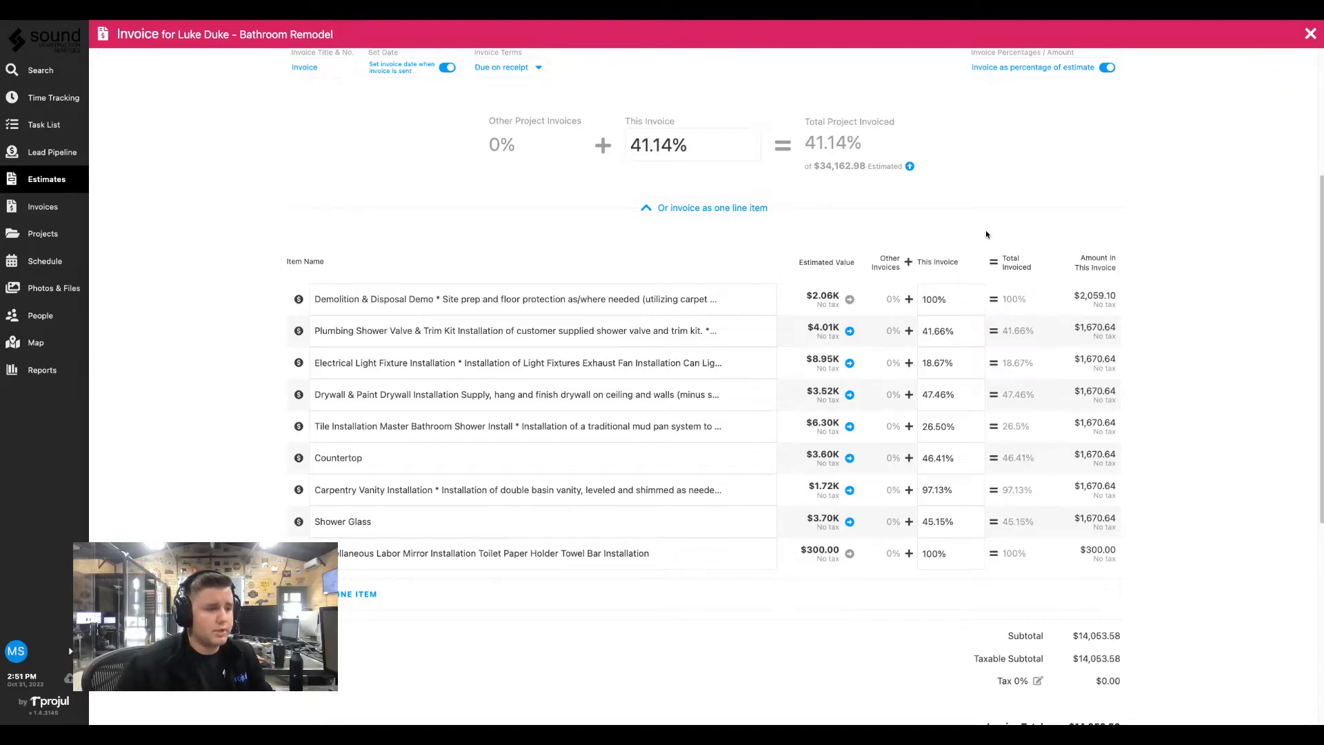
# Add an introduction to the invoice by importing the introduction from the estimate.
pyautogui.scroll(-1, 991, 238)
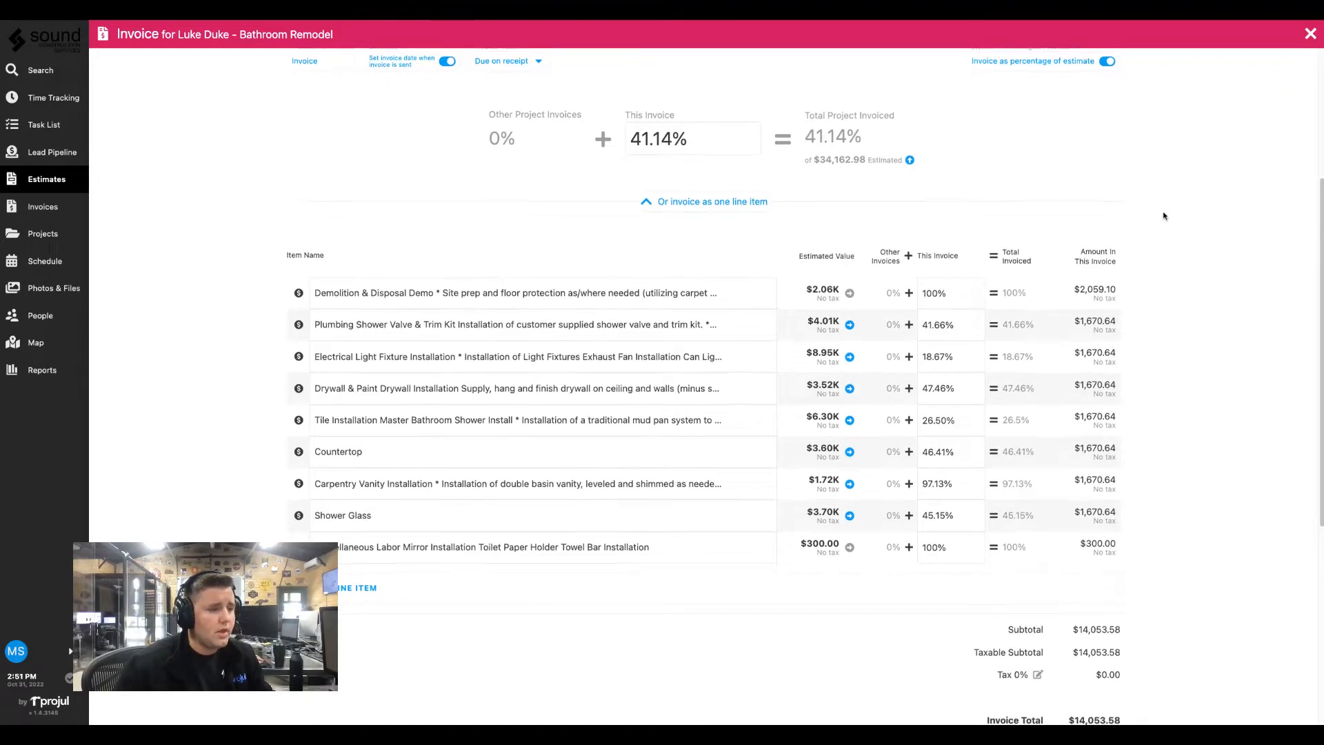
pyautogui.scroll(-5, 1206, 253)
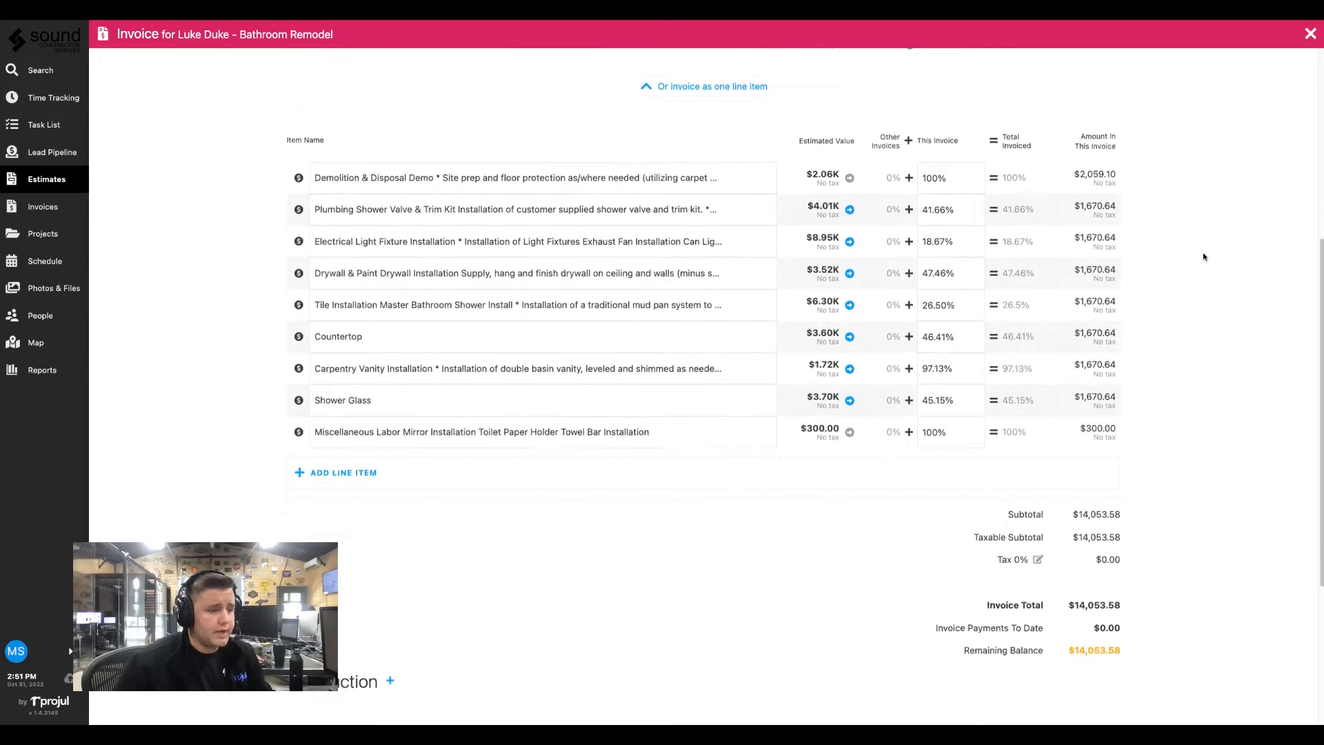
pyautogui.scroll(-7, 1206, 260)
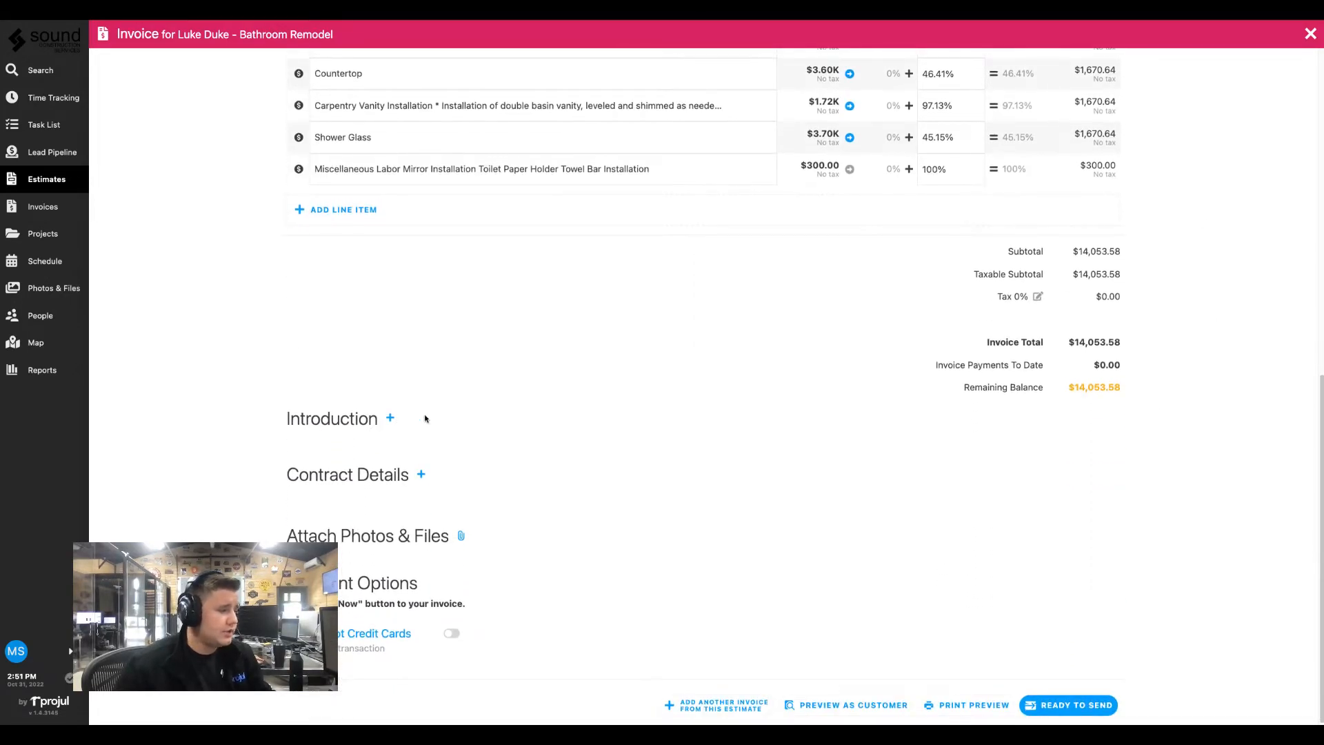
pyautogui.click(389, 417)
pyautogui.click(453, 545)
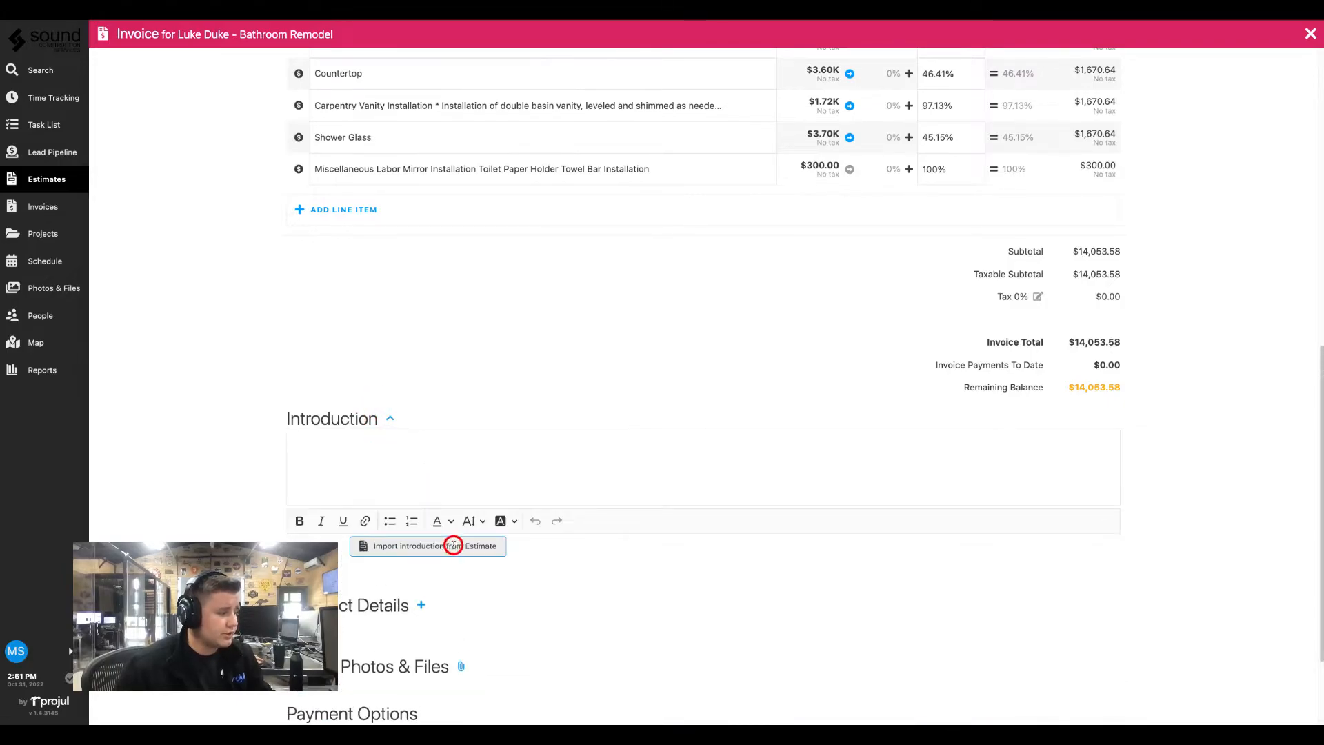
pyautogui.click(258, 515)
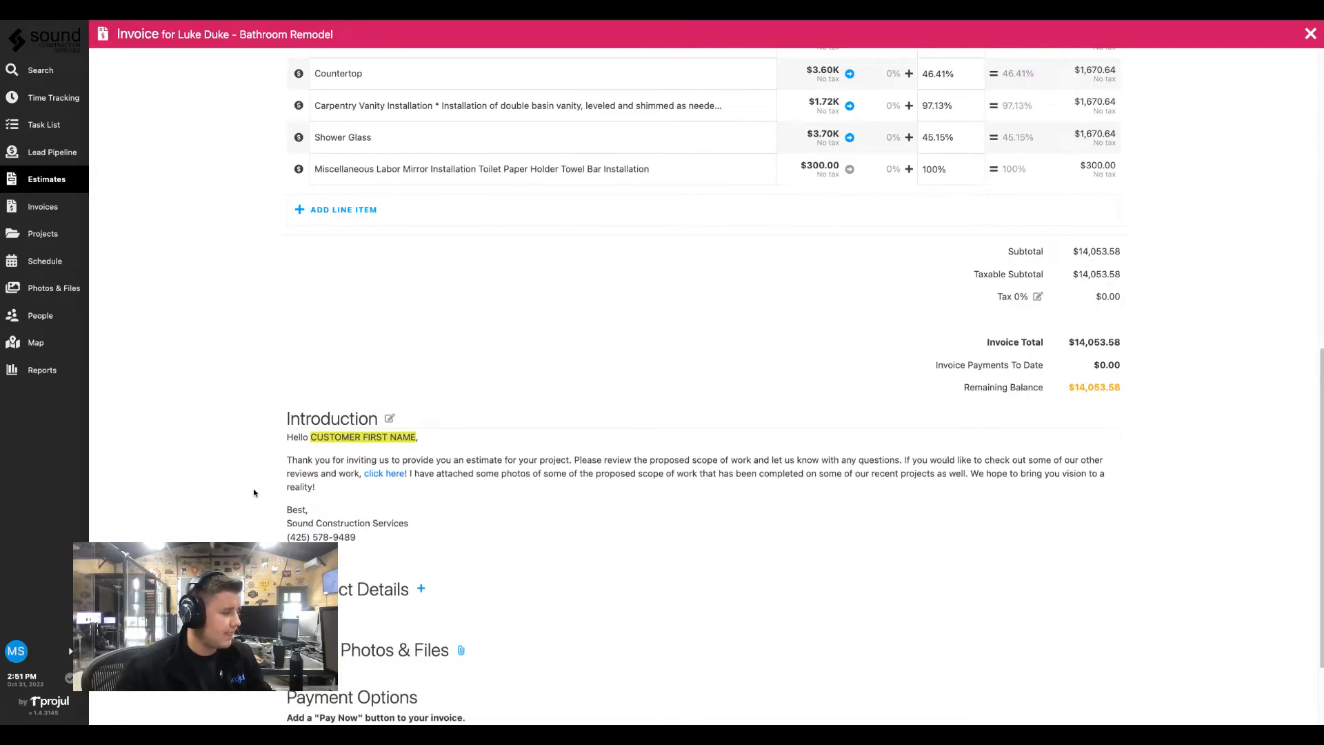
# Attach the project photo "Completed Shower" to the invoice.
pyautogui.scroll(-2, 255, 490)
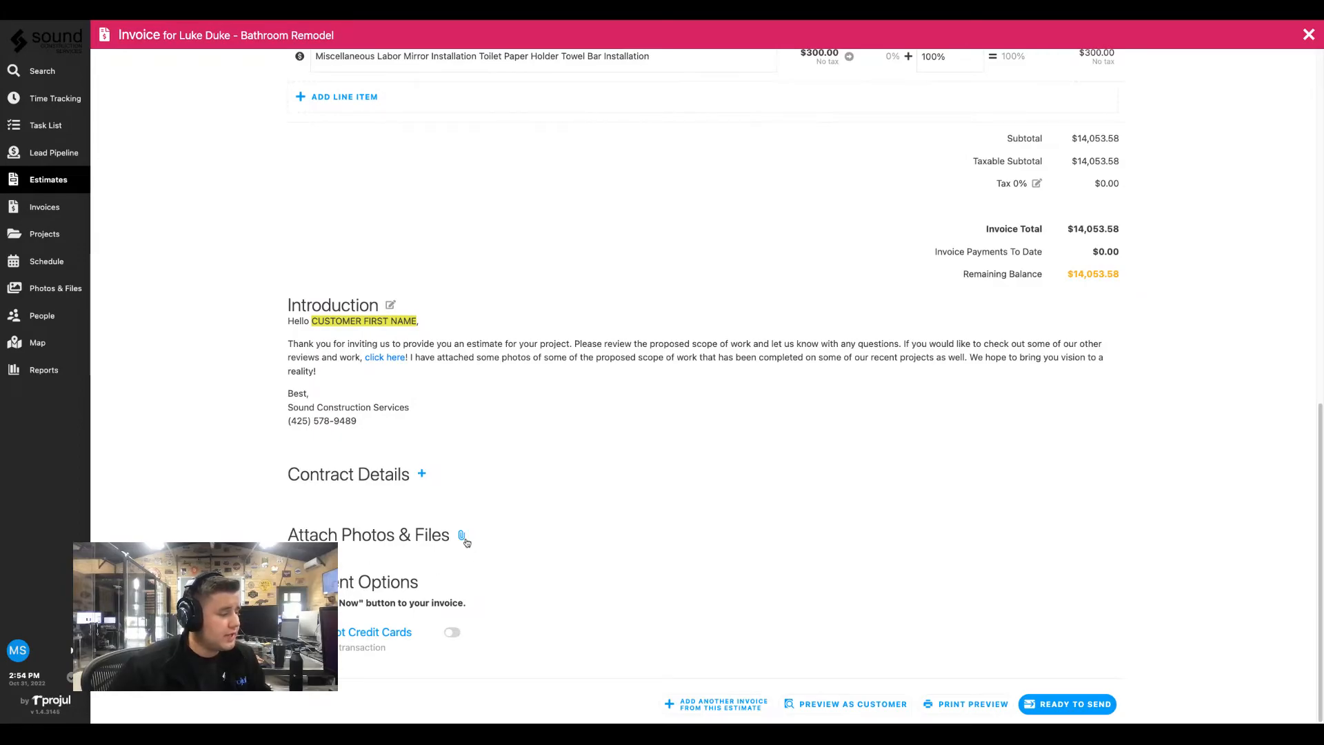
pyautogui.click(462, 537)
pyautogui.click(398, 584)
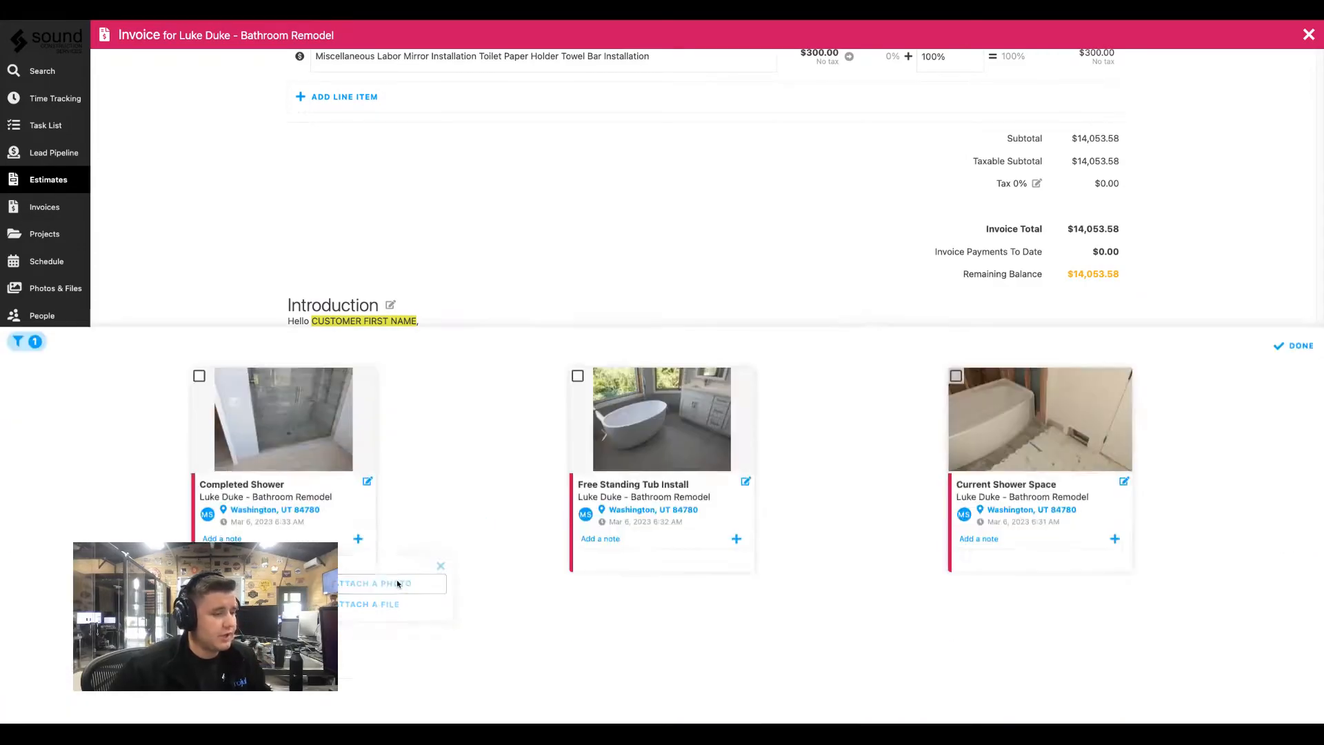
pyautogui.click(204, 139)
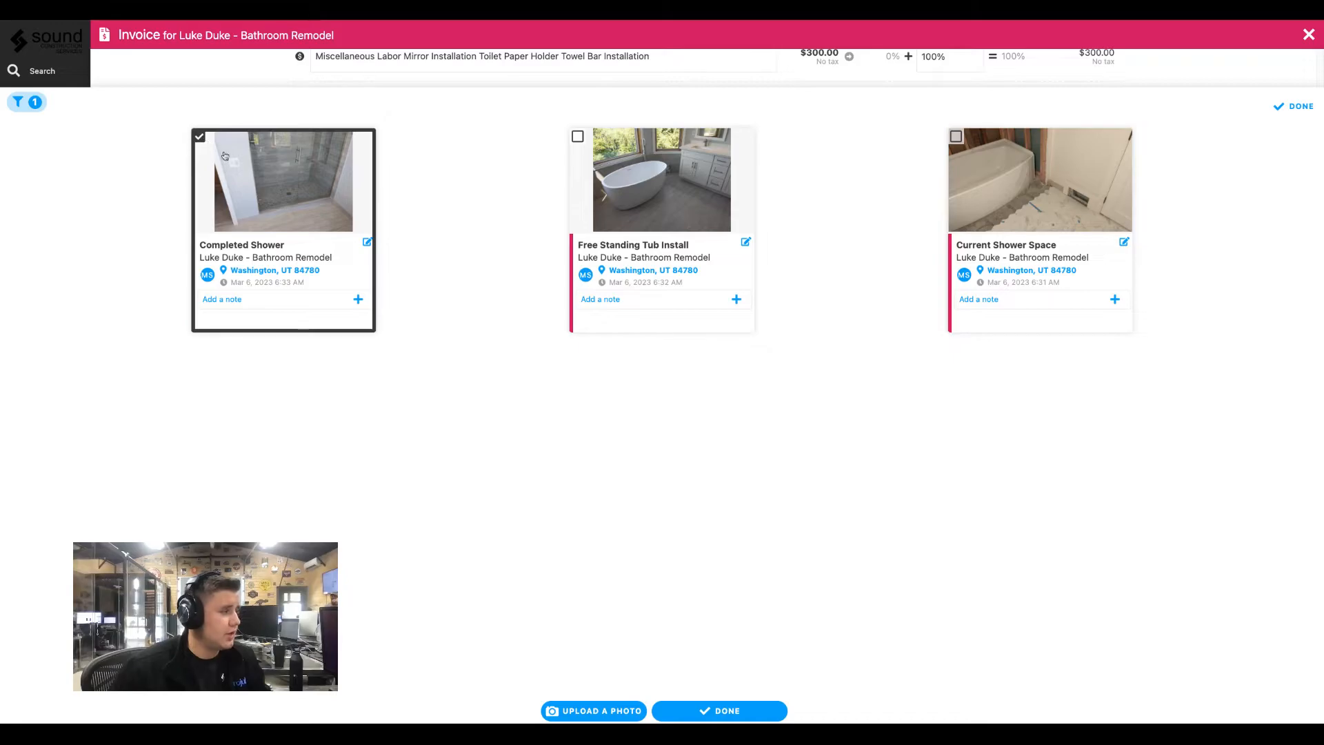
pyautogui.click(691, 711)
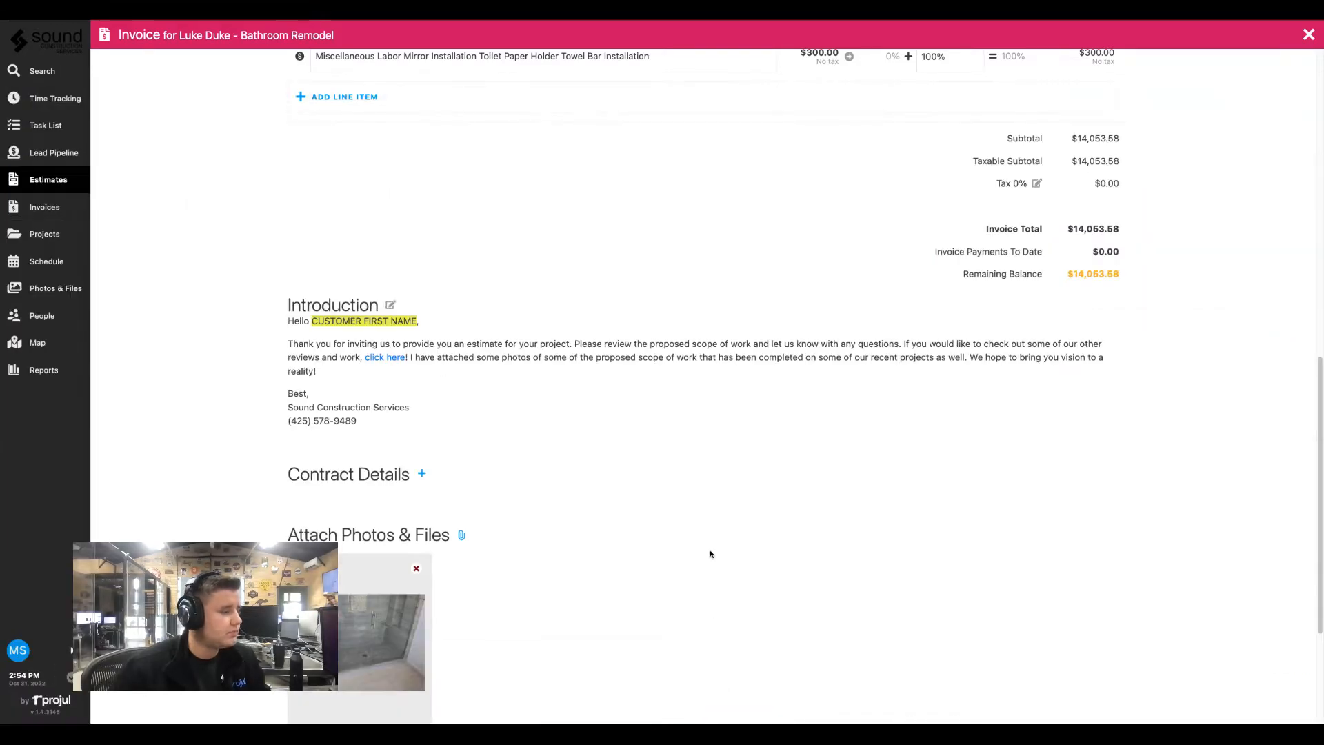
# Preview the invoice as the customer, review its item descriptions, prices, totals and attached photo, and close the preview.
pyautogui.scroll(-3, 735, 442)
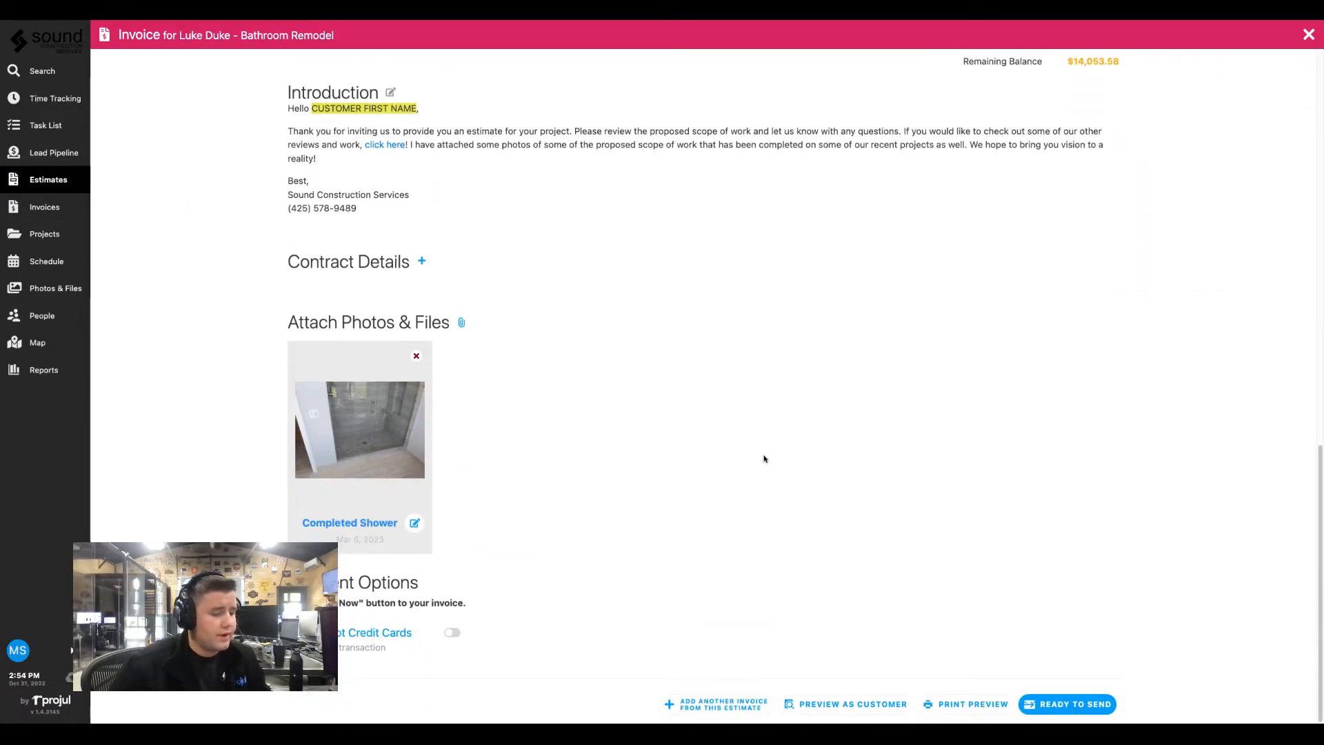
pyautogui.click(847, 704)
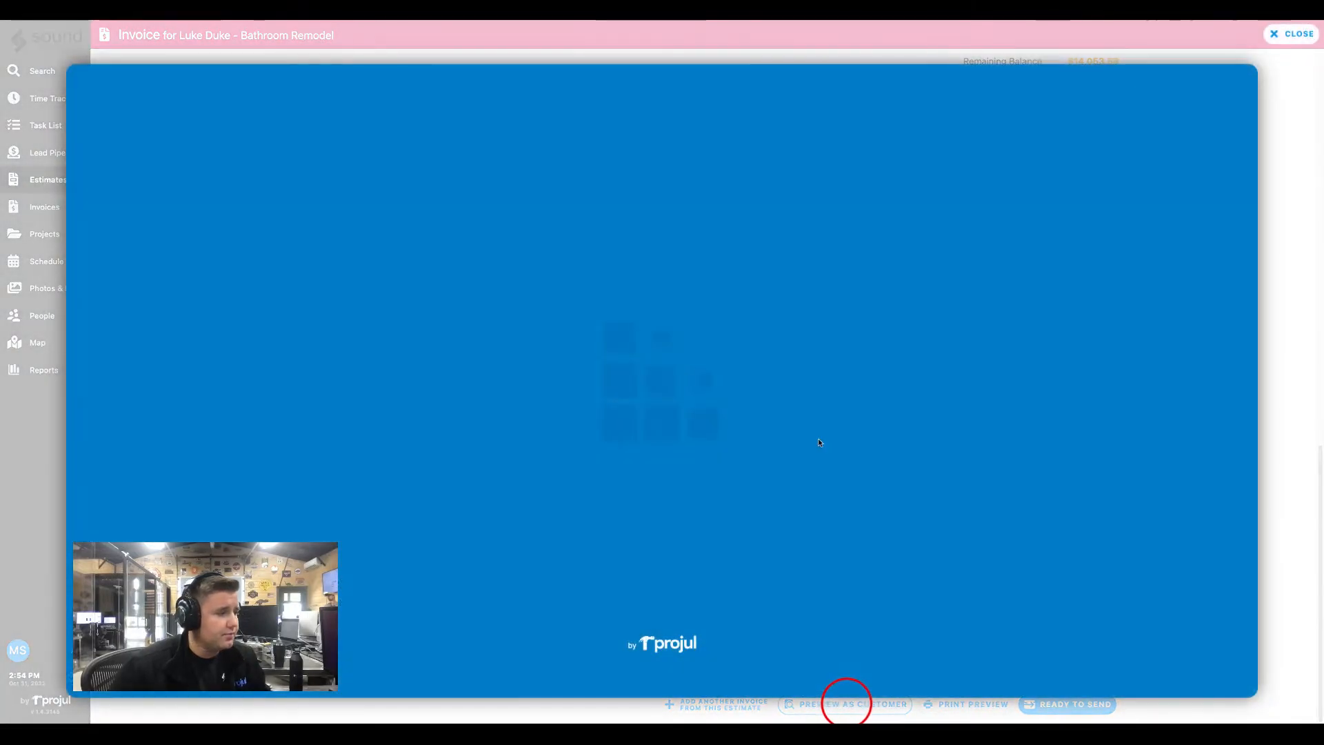
pyautogui.scroll(-2, 886, 271)
pyautogui.scroll(-3, 886, 270)
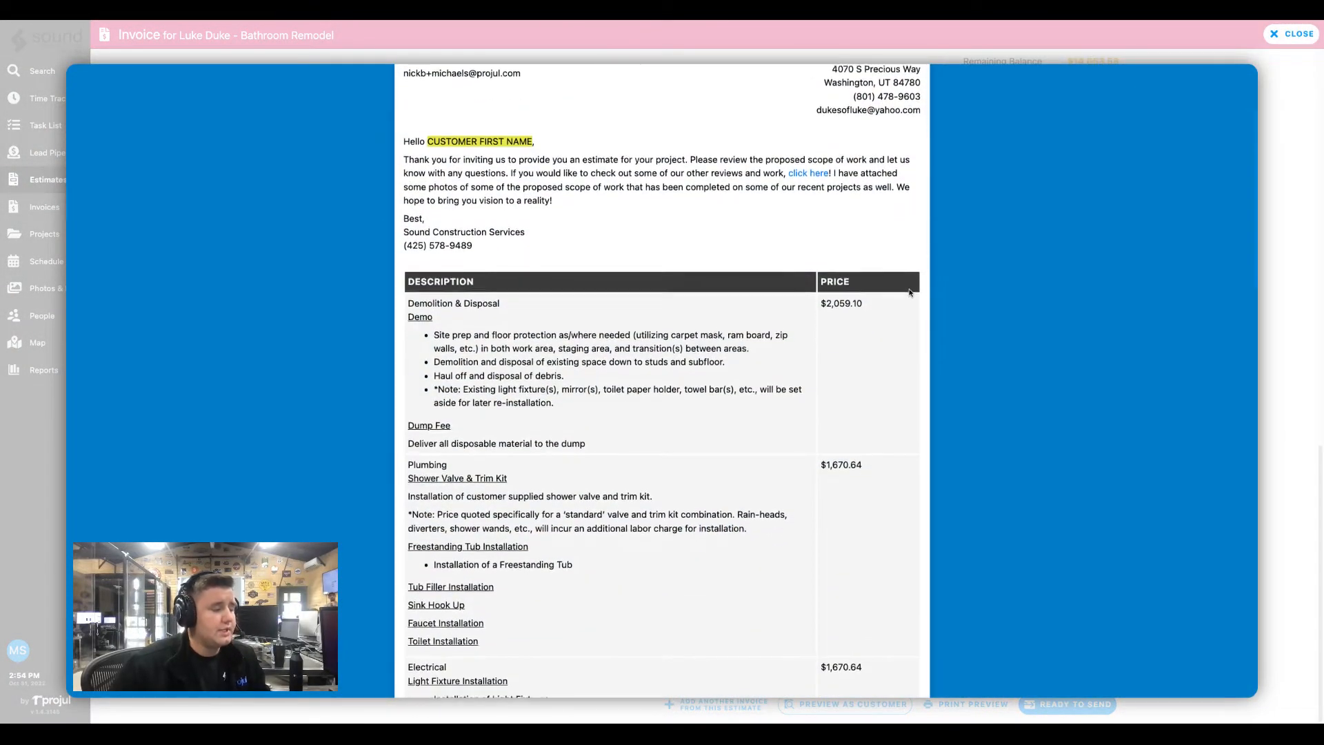
pyautogui.scroll(-8, 921, 304)
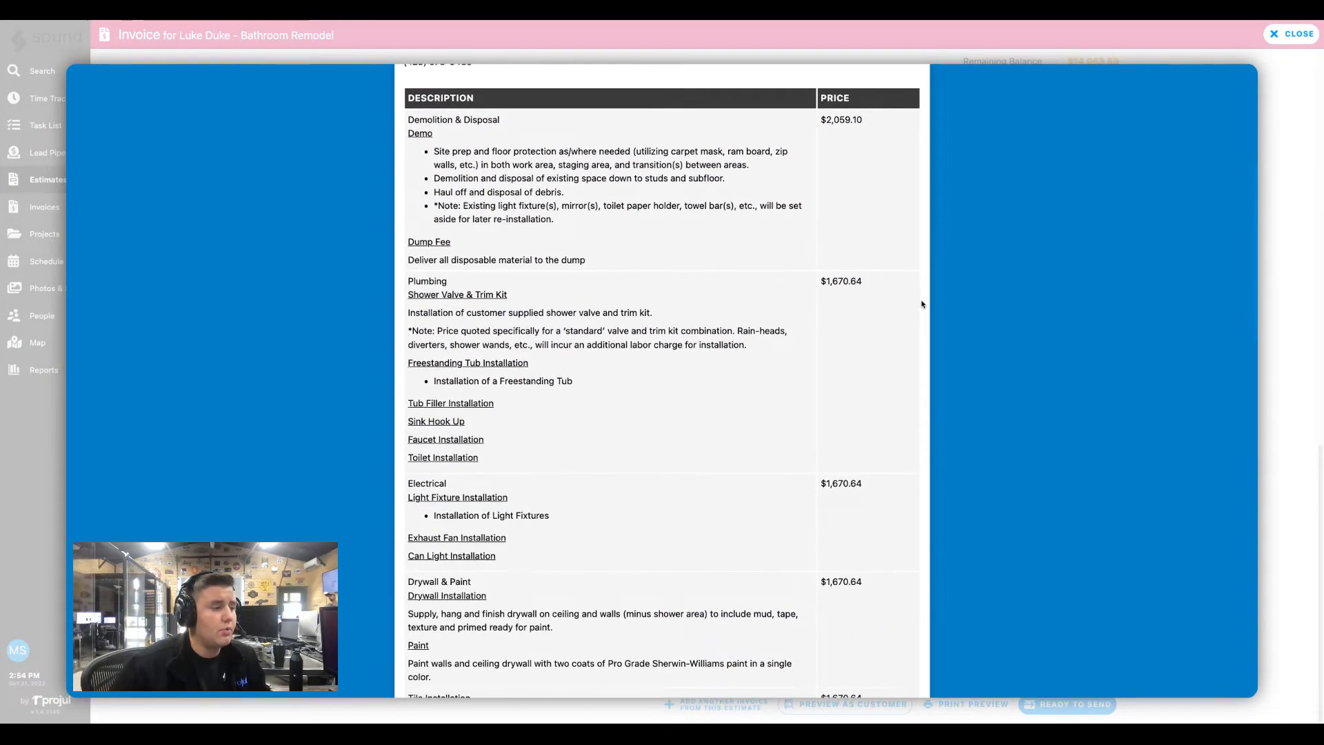
pyautogui.scroll(-9, 939, 355)
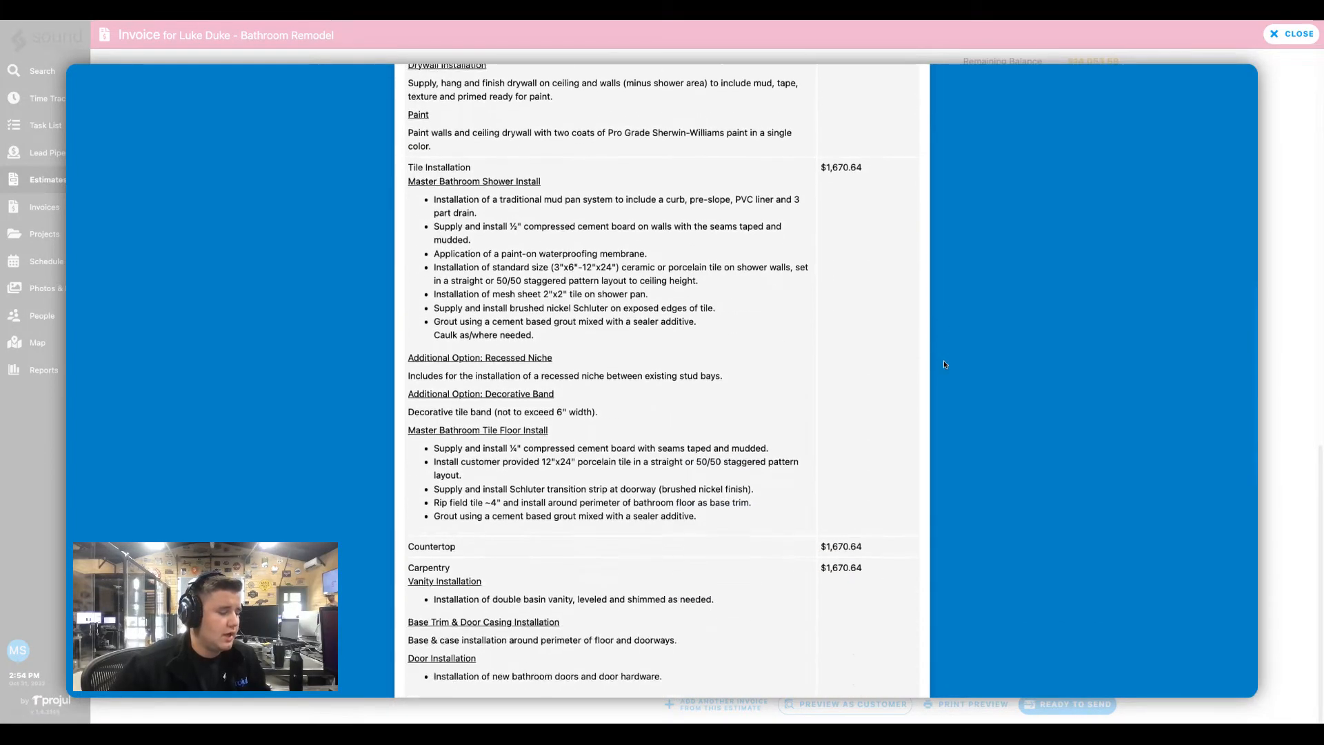
pyautogui.scroll(-5, 945, 364)
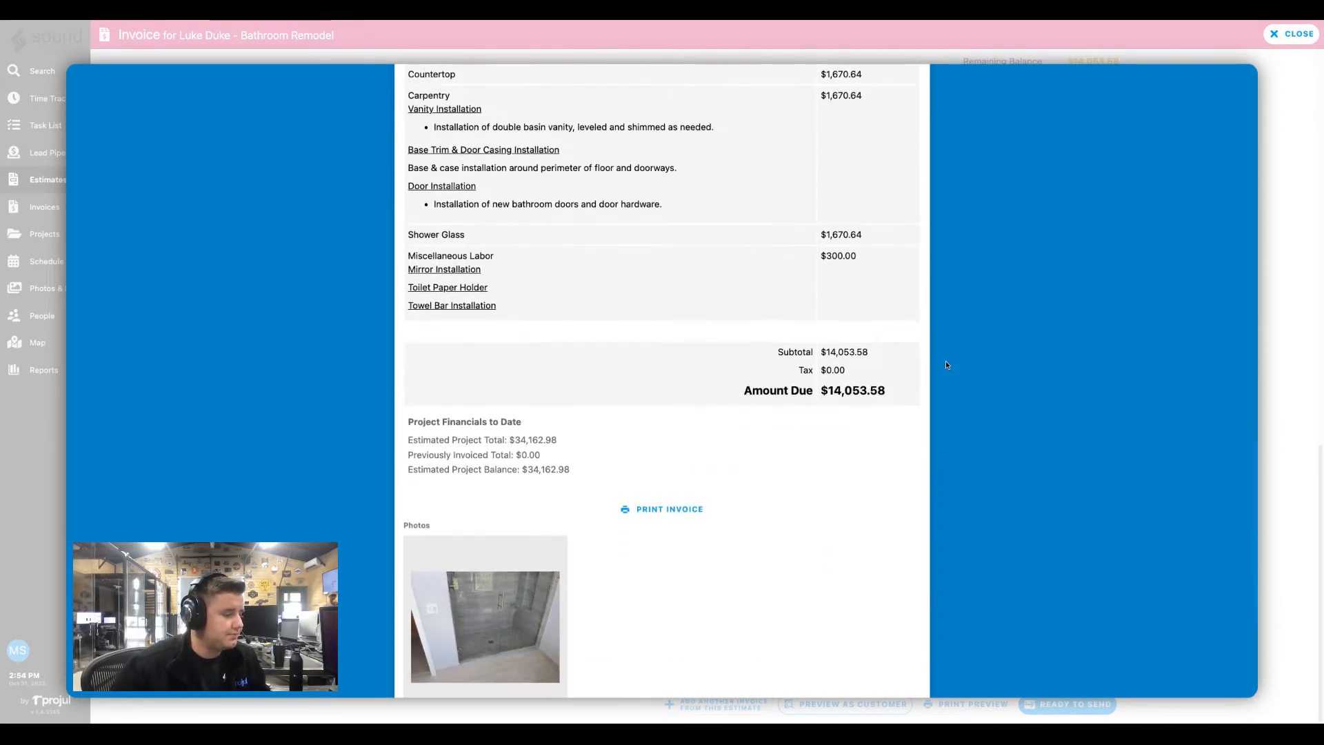
pyautogui.click(1285, 36)
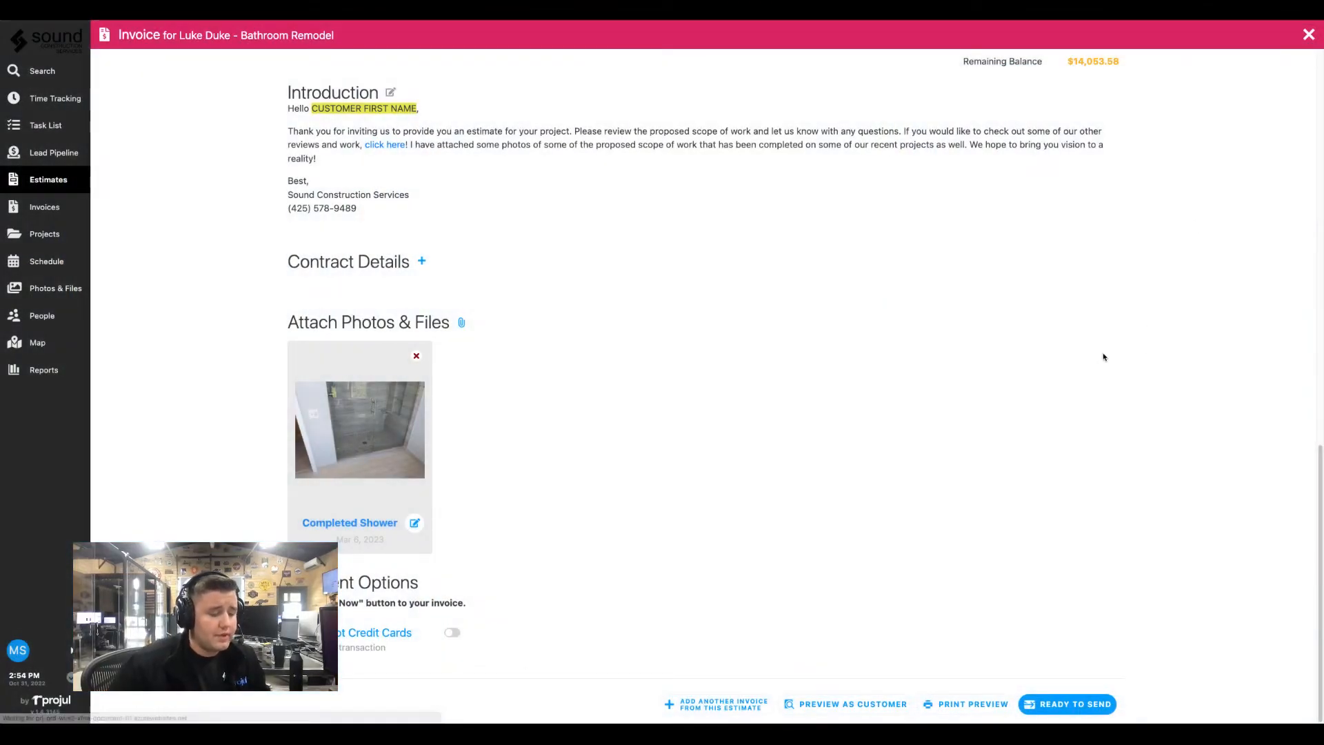
# Mark the invoice as ready to send and email it to the customer with the default message.
pyautogui.click(1083, 702)
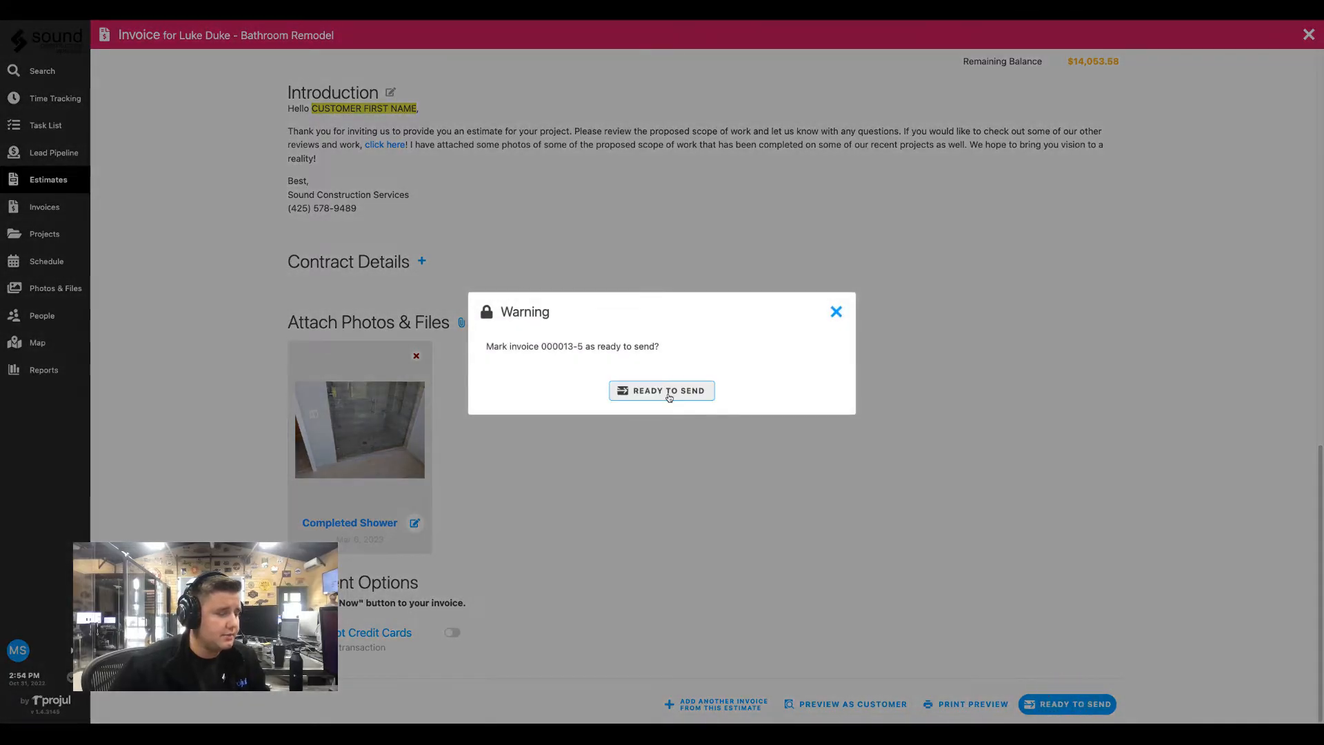
pyautogui.click(668, 396)
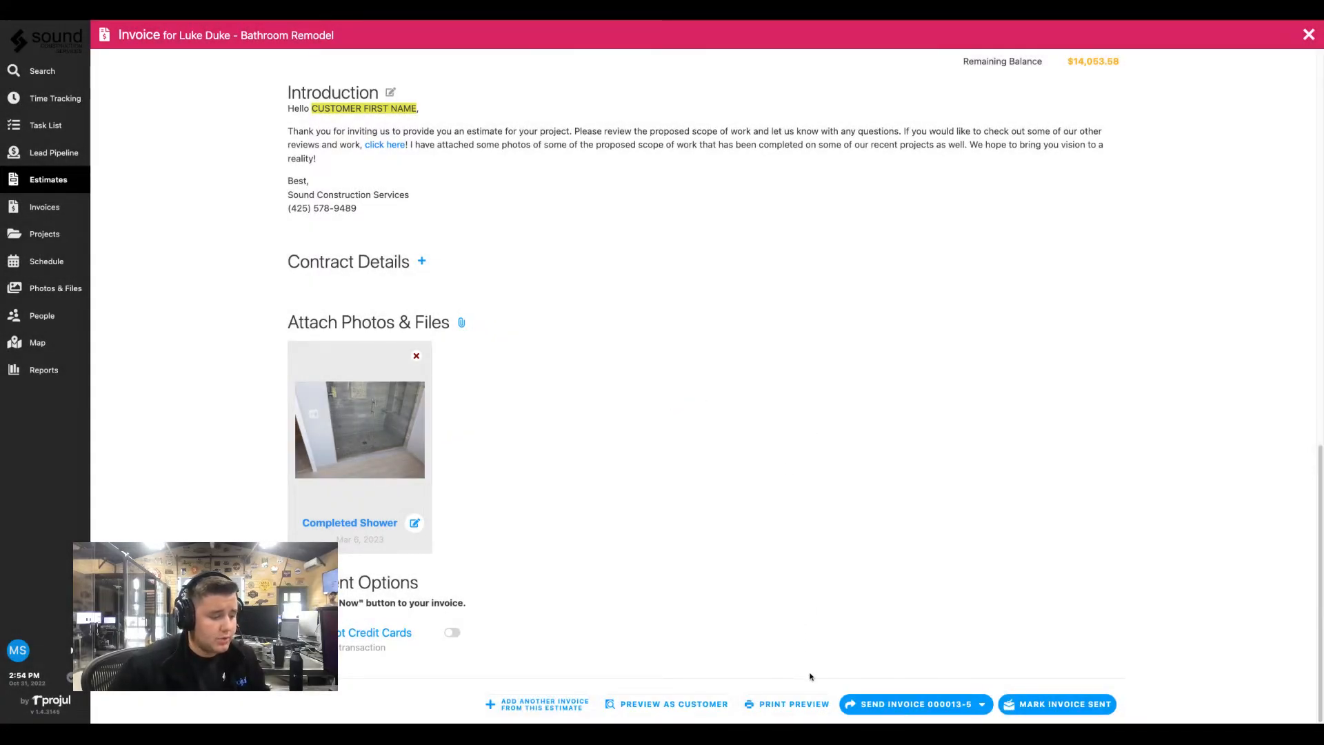
pyautogui.click(981, 704)
pyautogui.click(940, 653)
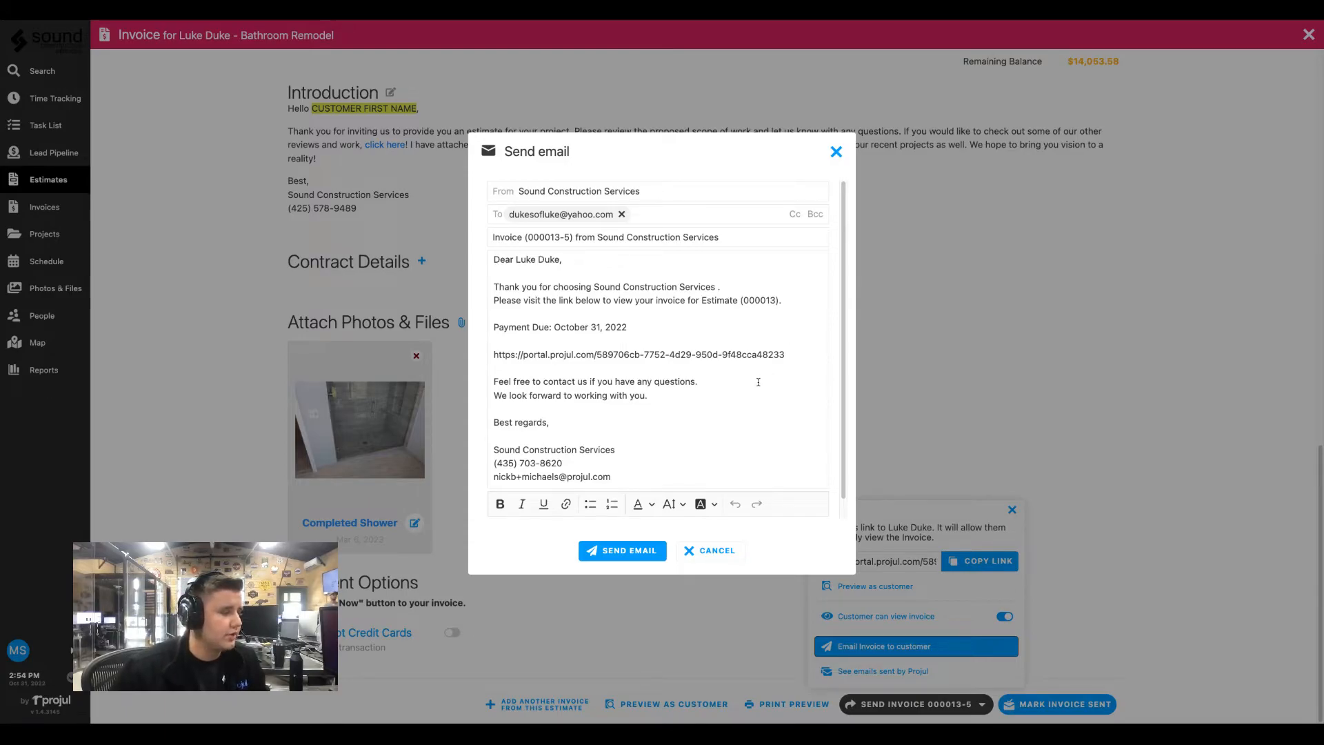
pyautogui.click(635, 551)
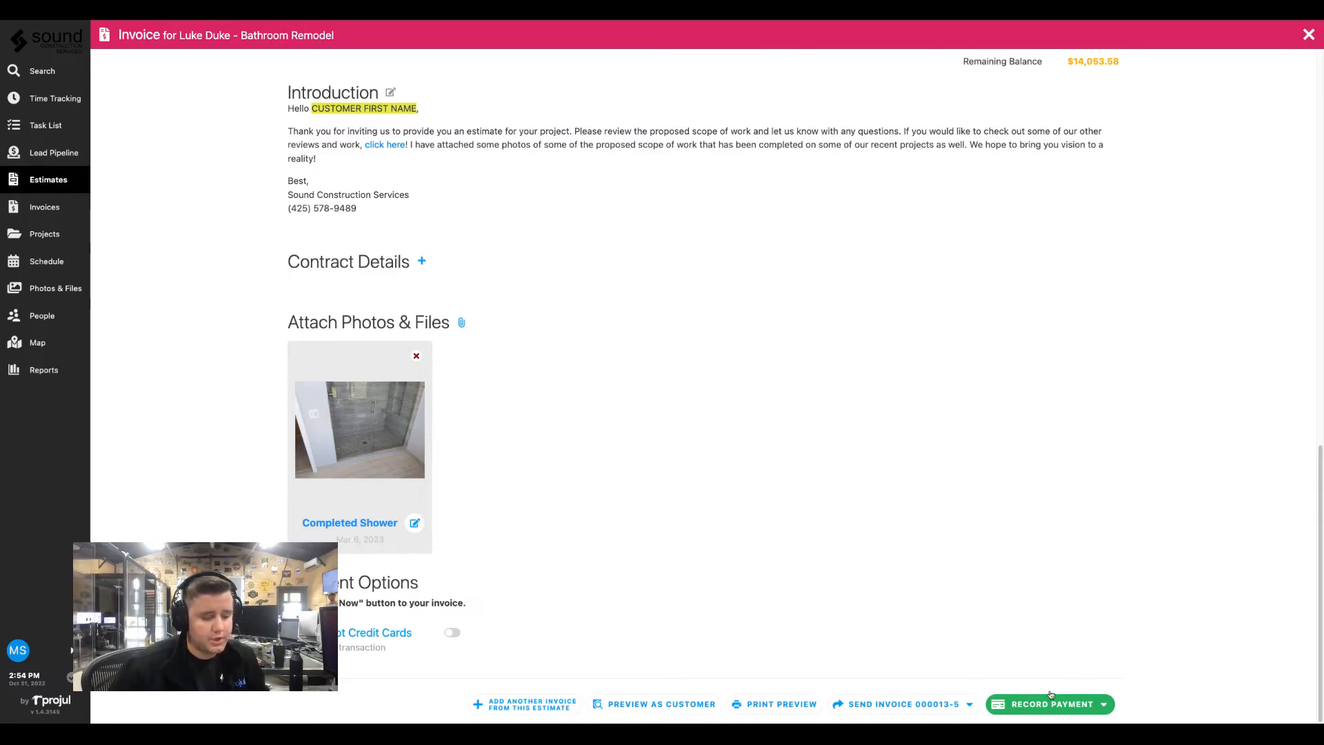
# Record a check payment for the invoice's full remaining balance, enter the check's reference number, and apply the payment.
pyautogui.click(1088, 704)
pyautogui.click(1069, 555)
pyautogui.click(1093, 422)
pyautogui.click(1053, 579)
pyautogui.write('5246')
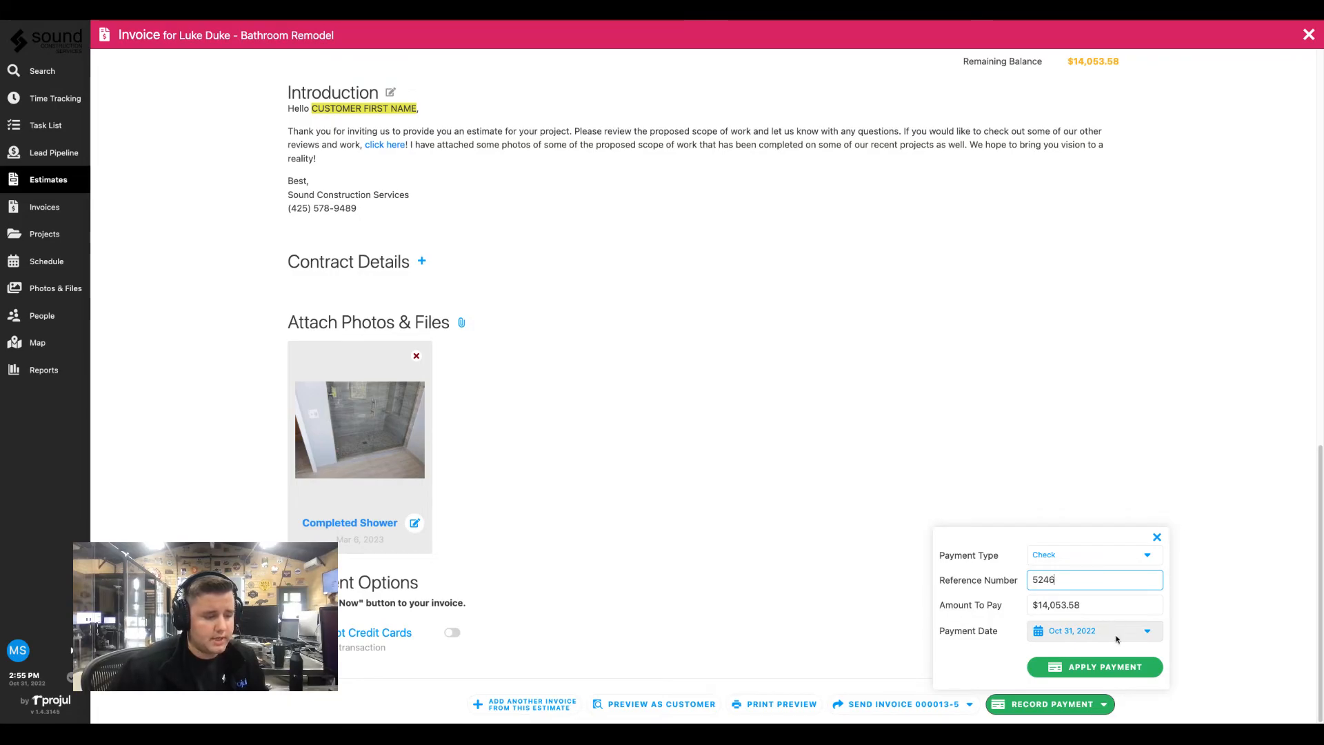
pyautogui.click(1120, 666)
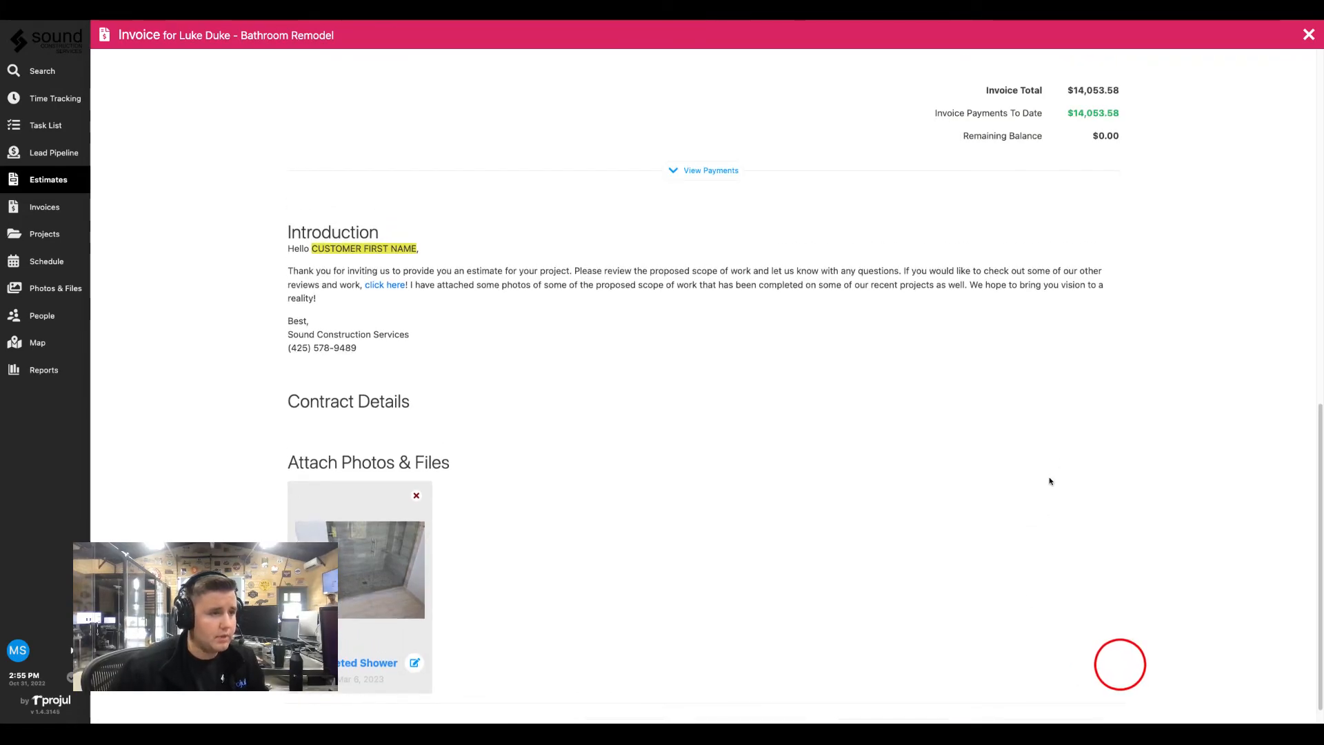
pyautogui.scroll(-1, 1067, 461)
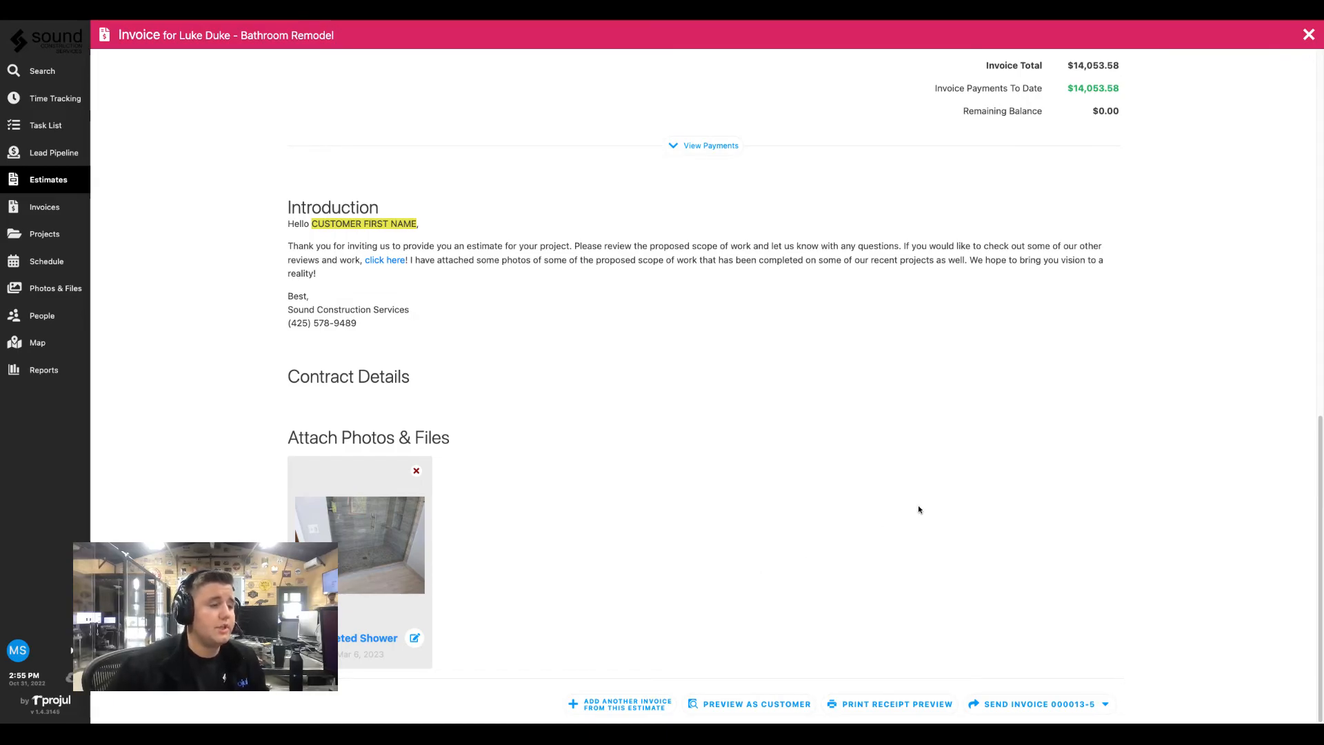
pyautogui.scroll(1, 1101, 451)
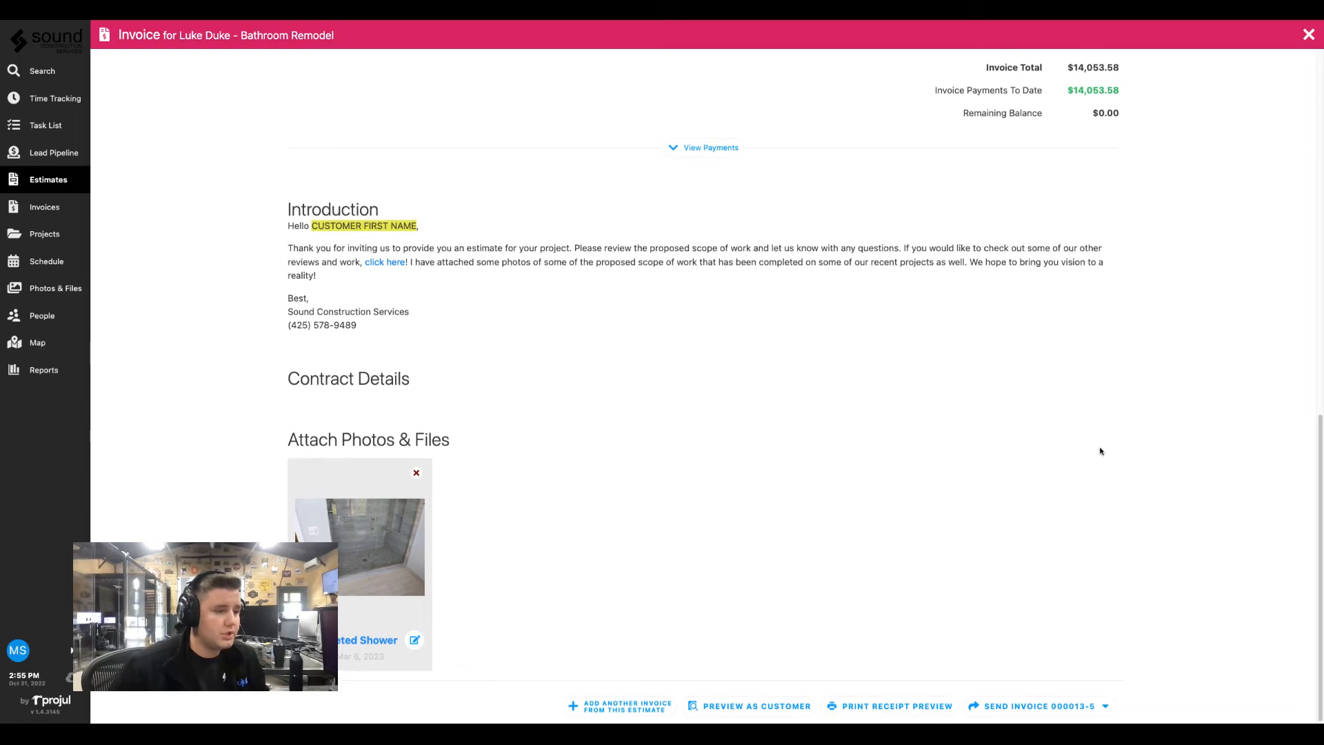